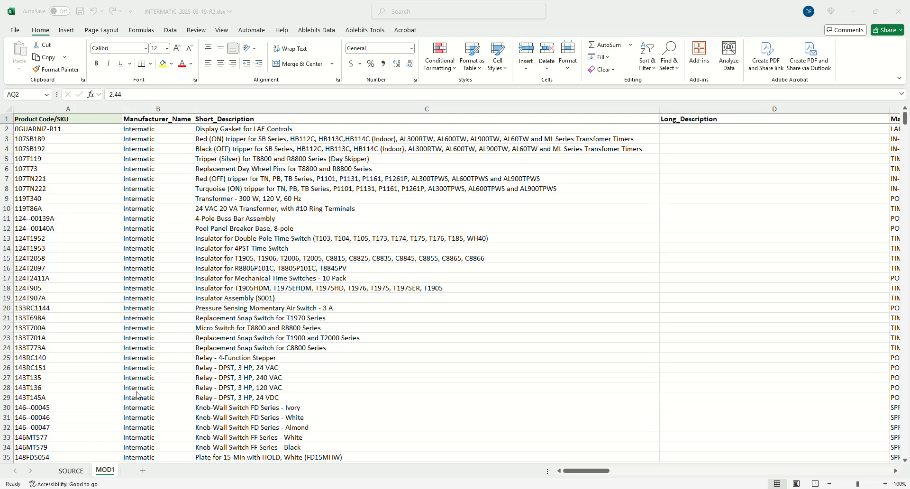
# Create a copy of the MOD1 sheet at the end of the workbook.
pyautogui.rightClick(104, 475)
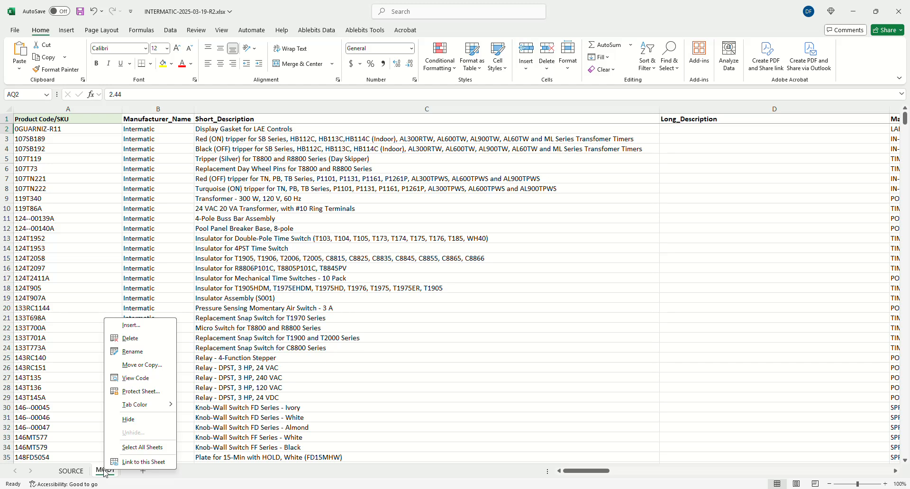
pyautogui.click(156, 368)
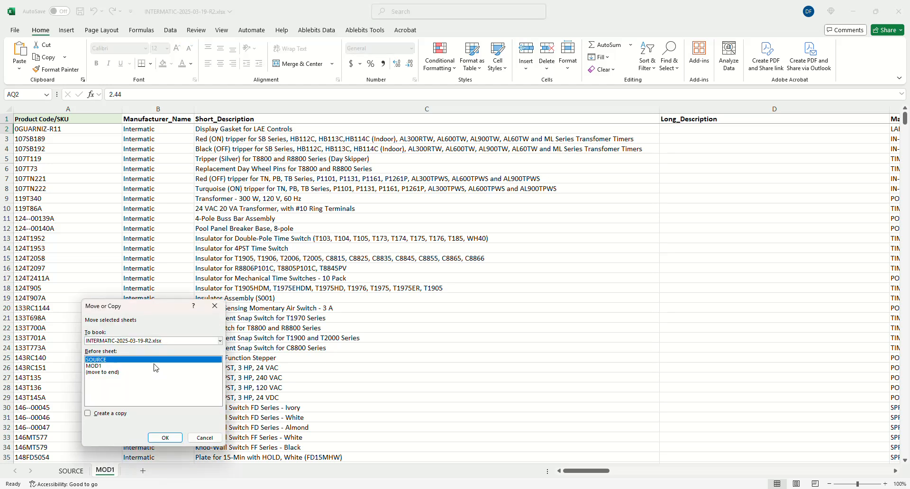
pyautogui.click(119, 372)
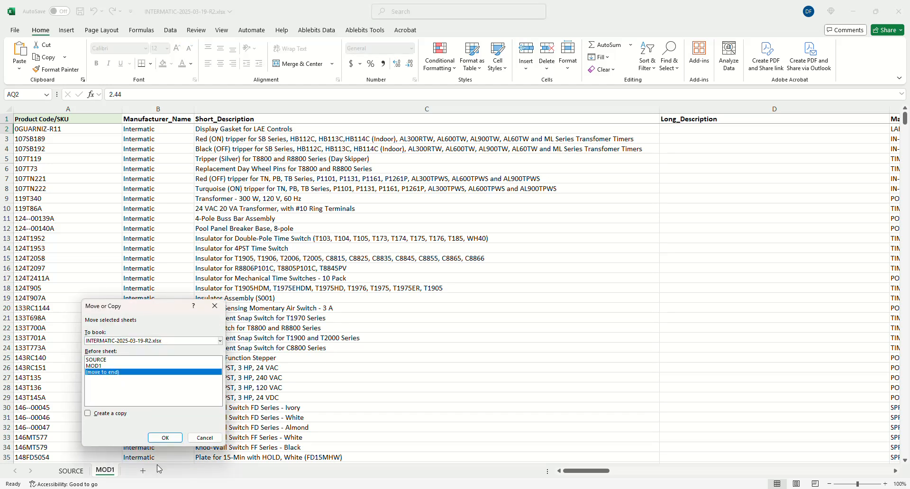
pyautogui.click(88, 414)
pyautogui.click(164, 437)
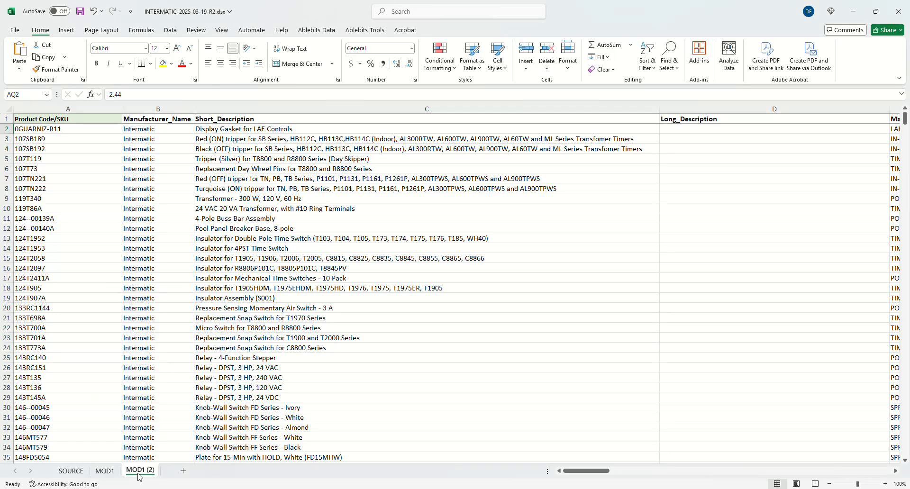
# Rename the copied MOD1 sheet as MOD2 and save the workbook.
pyautogui.click(111, 474)
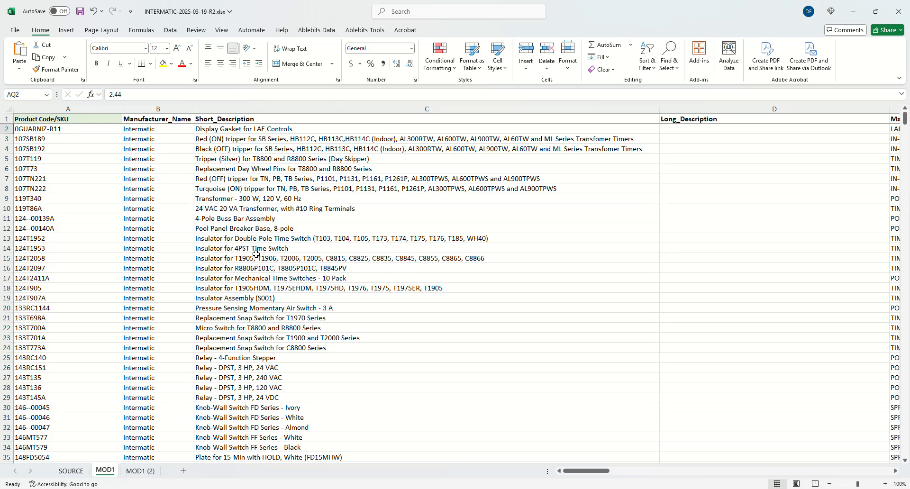
pyautogui.click(137, 474)
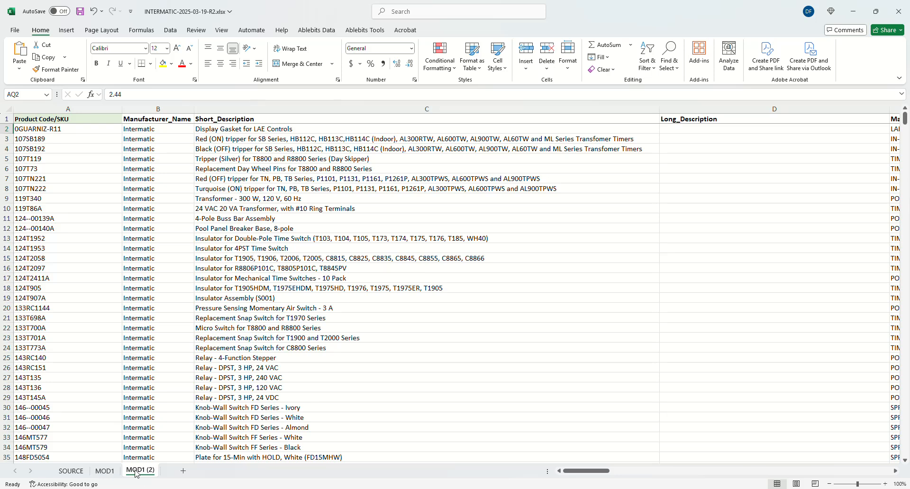
pyautogui.rightClick(137, 474)
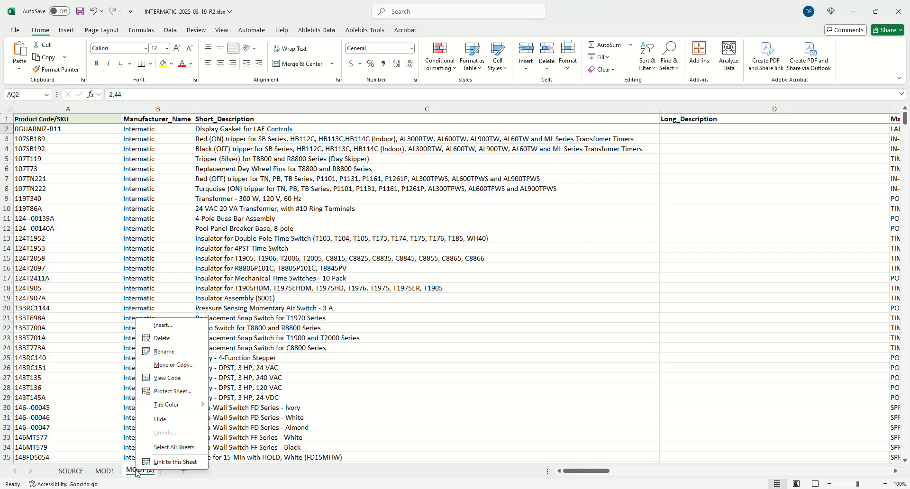
pyautogui.click(178, 353)
pyautogui.write('MOD2')
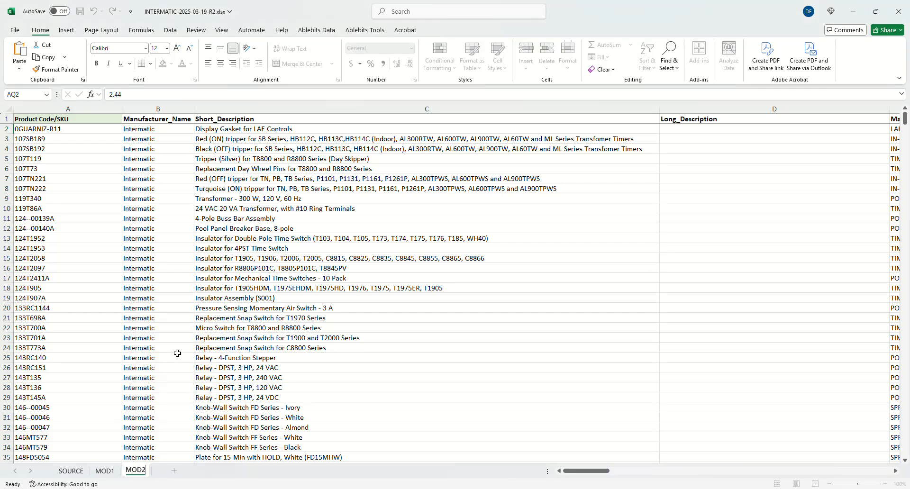
pyautogui.click(207, 285)
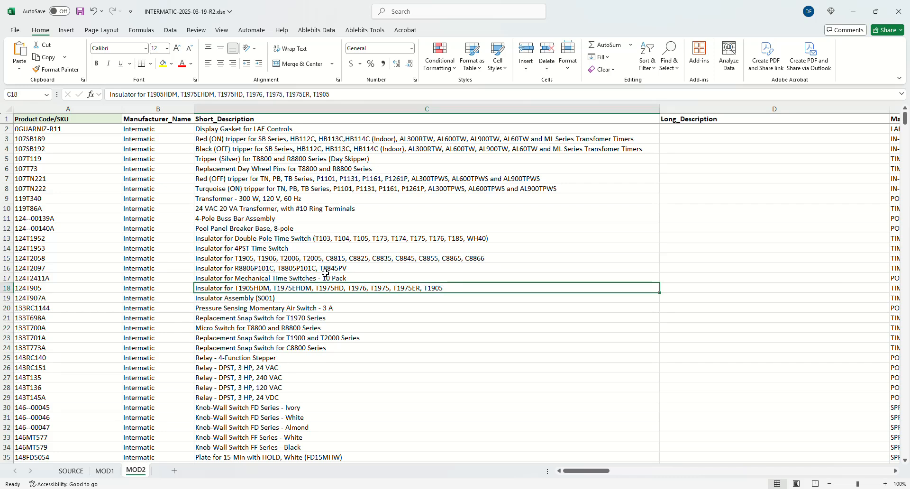
pyautogui.click(81, 12)
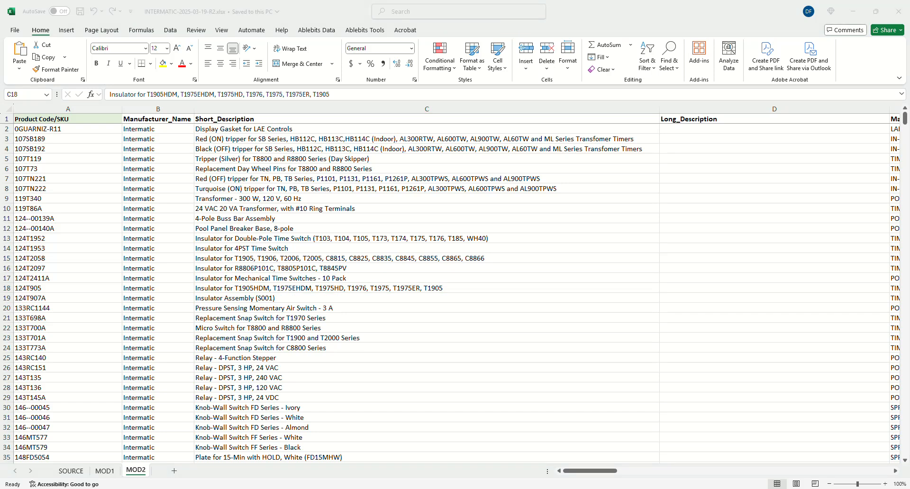
# View the NP-FIELDS sheet of the V2-IMPORT-GUIDE workbook, and move its window out of the way.
pyautogui.moveTo(909, 42); pyautogui.dragTo(682, 43)
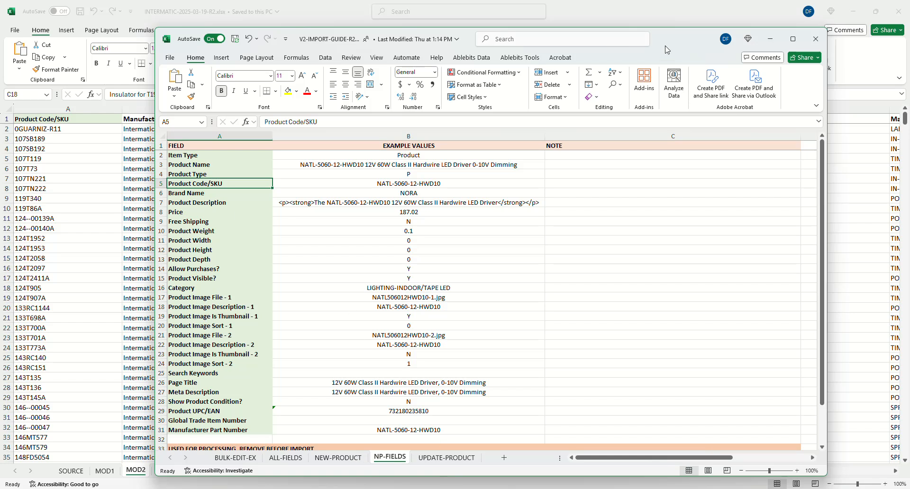
pyautogui.moveTo(666, 43); pyautogui.dragTo(909, 43)
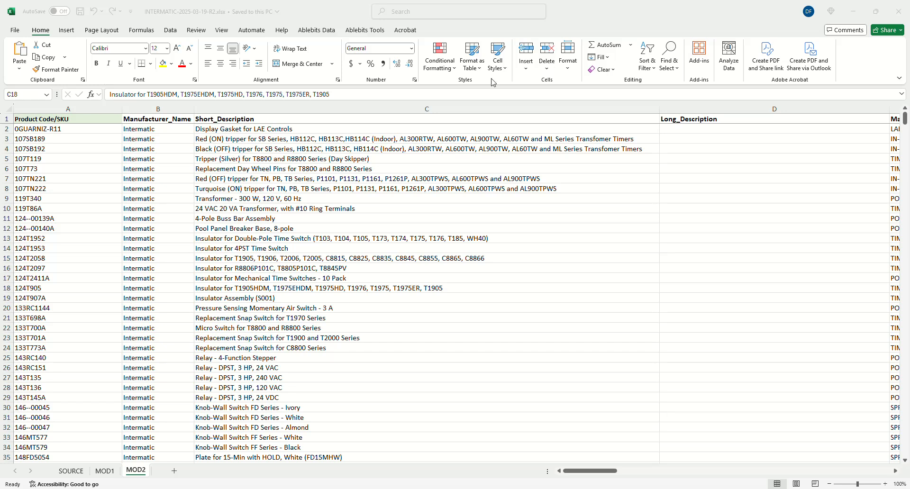
# Add a new worksheet after MOD2 and name it I-GUIDE.
pyautogui.click(174, 470)
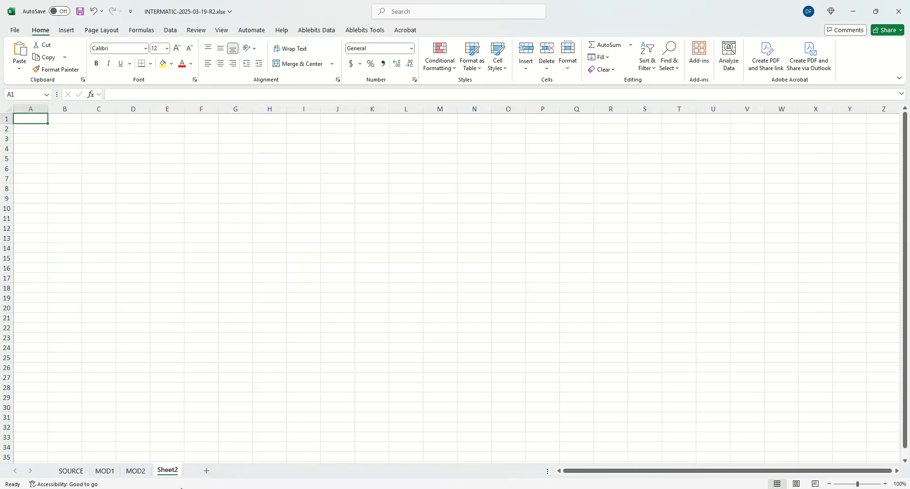
pyautogui.rightClick(170, 471)
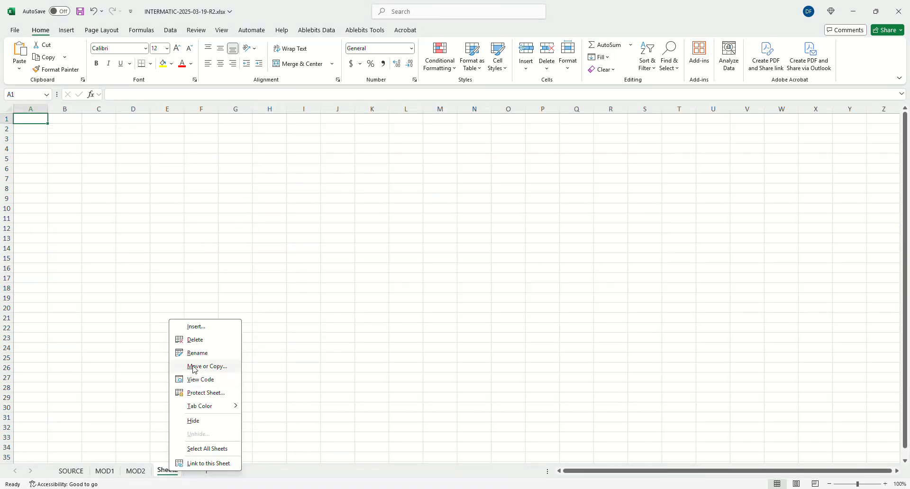
pyautogui.click(195, 353)
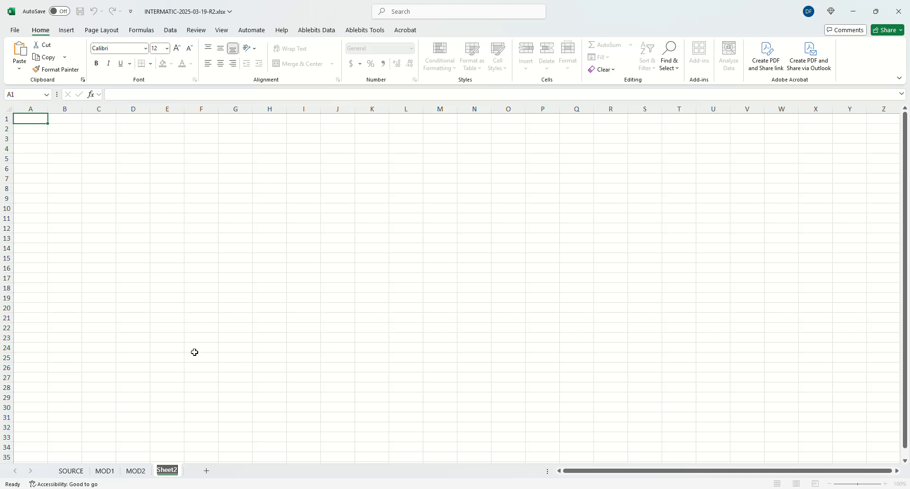
pyautogui.write('I-GUIDE')
pyautogui.click(203, 338)
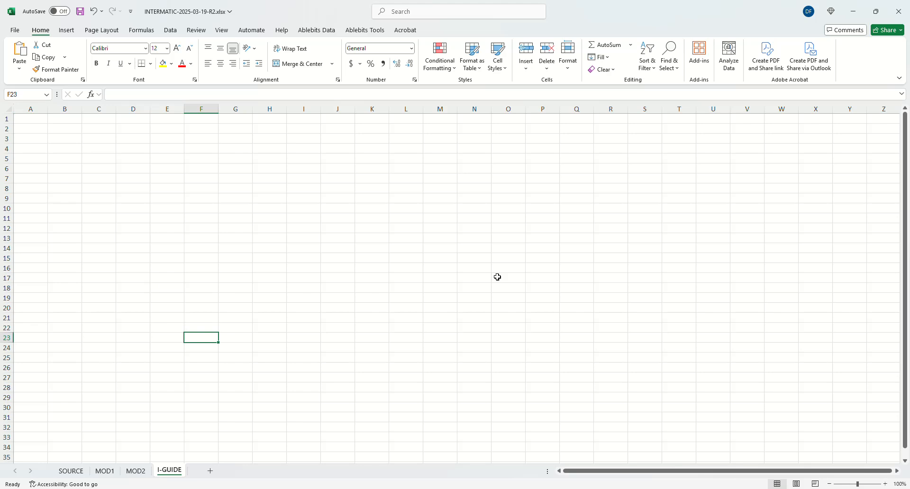
# Copy the entire NP-FIELDS sheet from the V2-IMPORT-GUIDE workbook into the I-GUIDE sheet, starting at cell A1.
pyautogui.moveTo(909, 71); pyautogui.dragTo(686, 53)
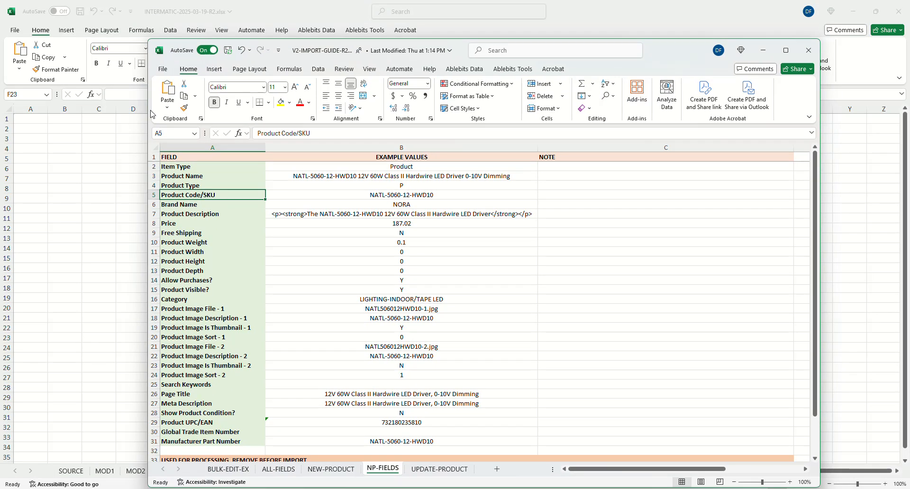
pyautogui.click(156, 147)
pyautogui.hotkey('ctrl', 'c')
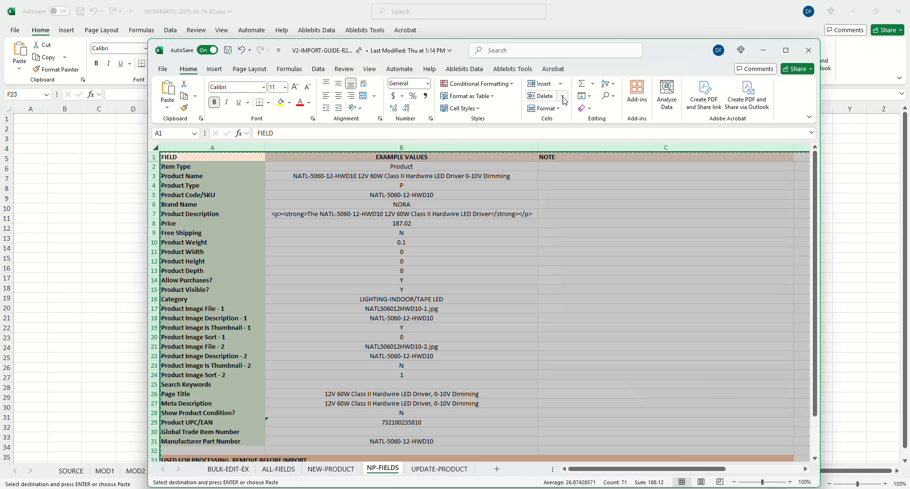
pyautogui.moveTo(672, 53); pyautogui.dragTo(909, 30)
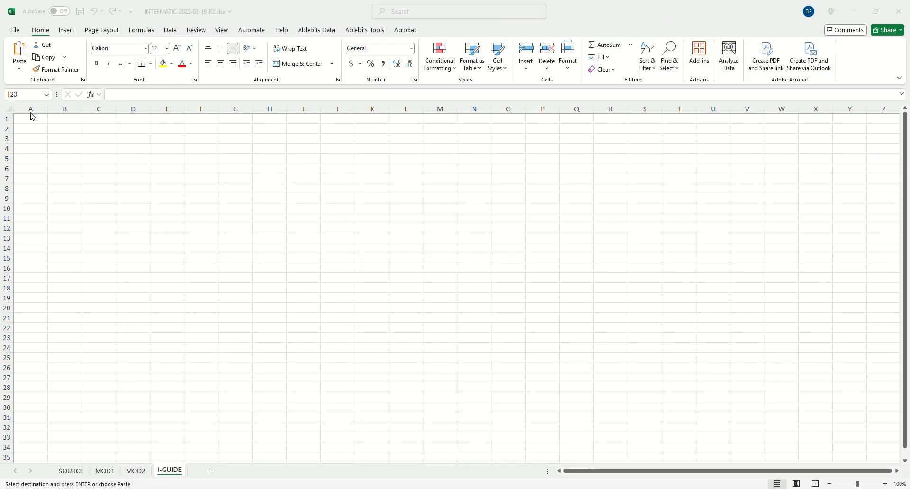
pyautogui.click(24, 119)
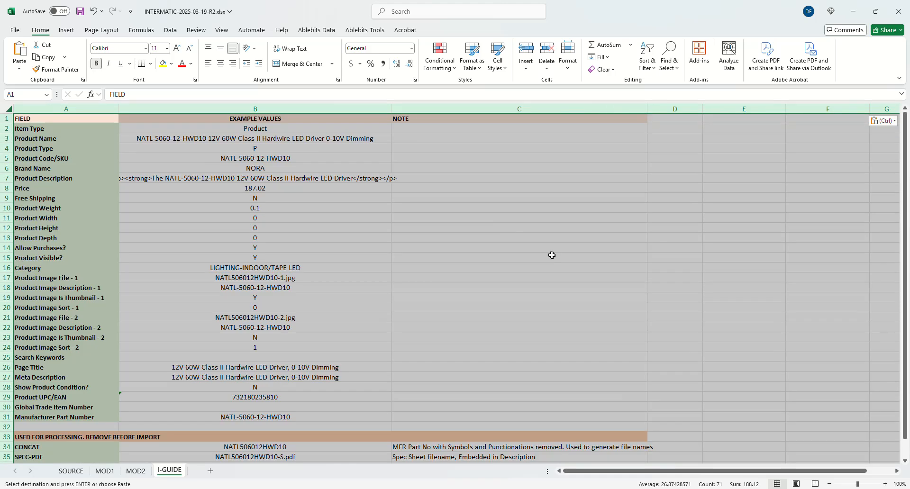
pyautogui.click(555, 255)
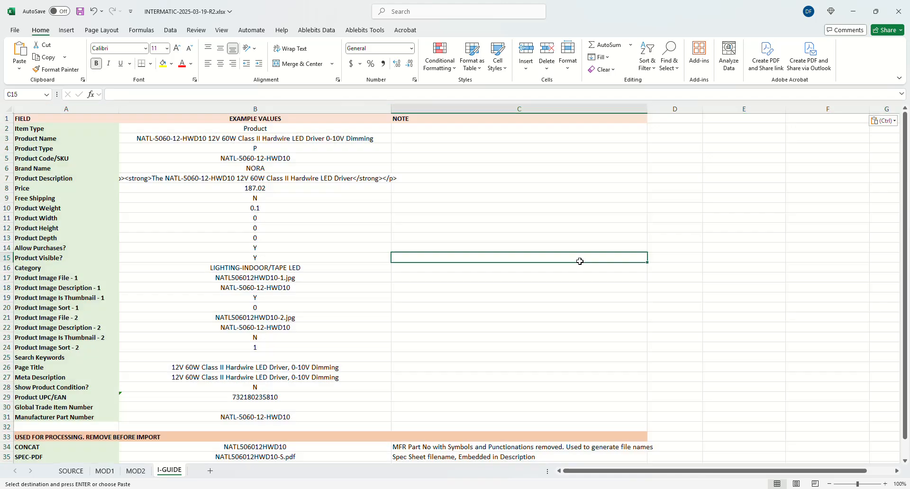
pyautogui.scroll(-1, 611, 276)
pyautogui.scroll(1, 611, 277)
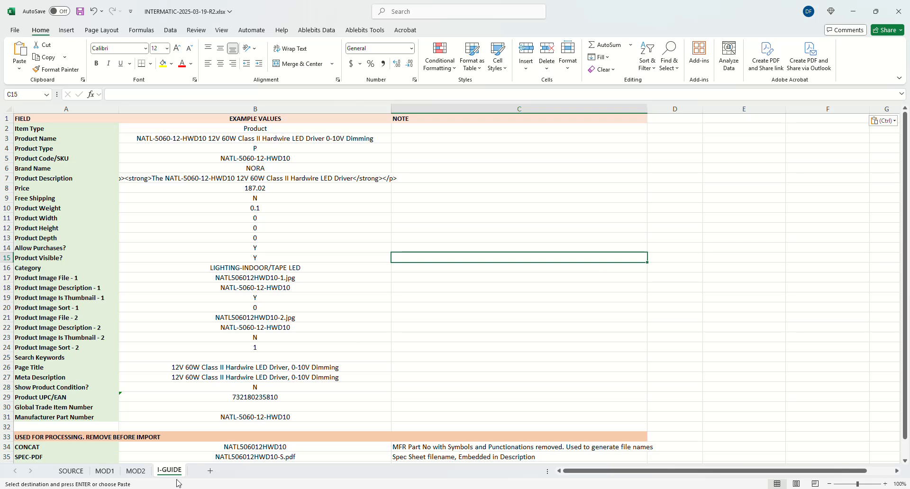
# Move the I-GUIDE sheet between SOURCE and MOD1 in the sheet order.
pyautogui.moveTo(179, 474)
pyautogui.mouseDown()
pyautogui.moveTo(77, 471)
pyautogui.moveTo(97, 473)
pyautogui.mouseUp()
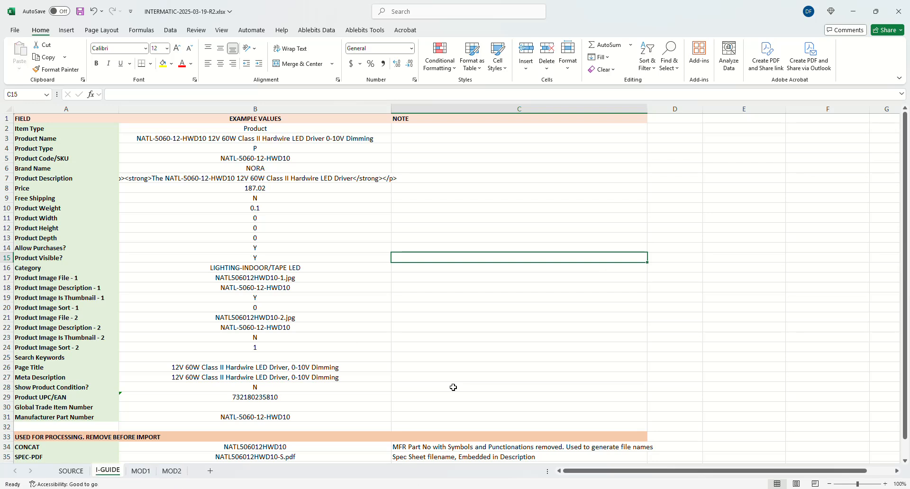
pyautogui.click(515, 366)
pyautogui.scroll(-1, 489, 346)
pyautogui.scroll(1, 486, 331)
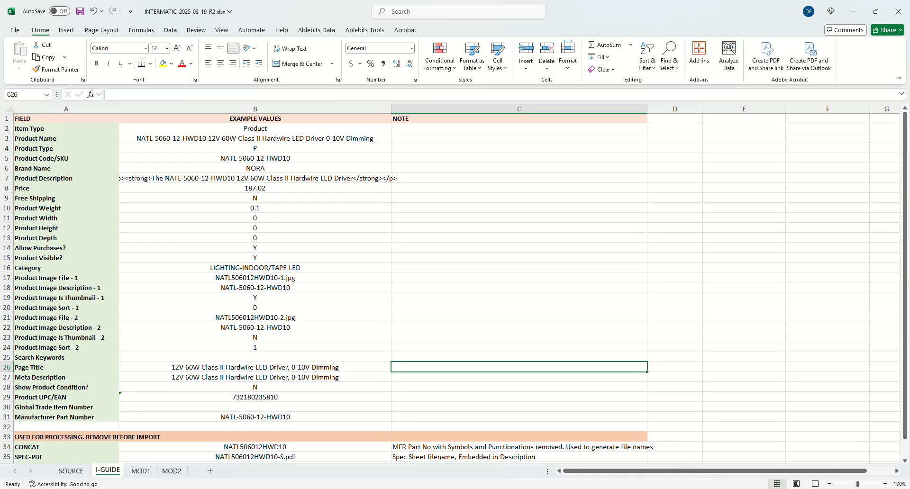
# Bring the V2-IMPORT-GUIDE workbook window into view and close it.
pyautogui.moveTo(909, 68); pyautogui.dragTo(547, 44)
pyautogui.click(687, 45)
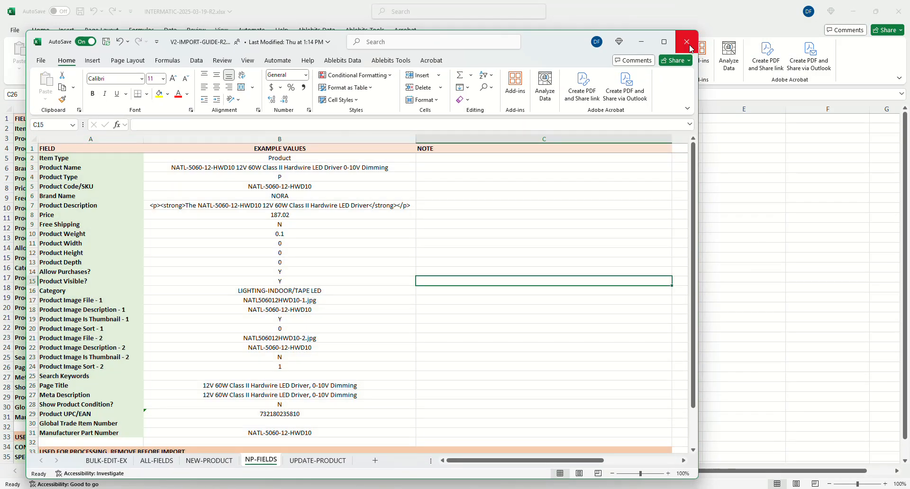
pyautogui.click(692, 41)
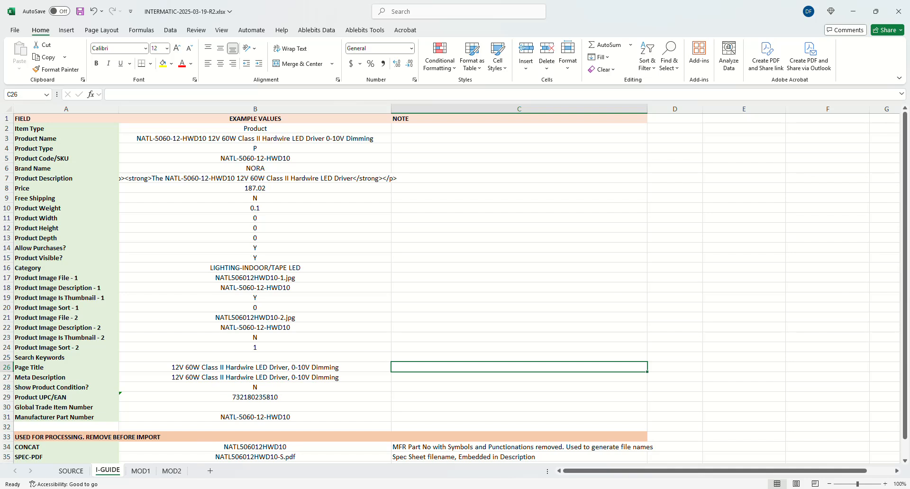
# Go to the MOD2 sheet and check the Product Code/SKU header in cell A1.
pyautogui.click(172, 472)
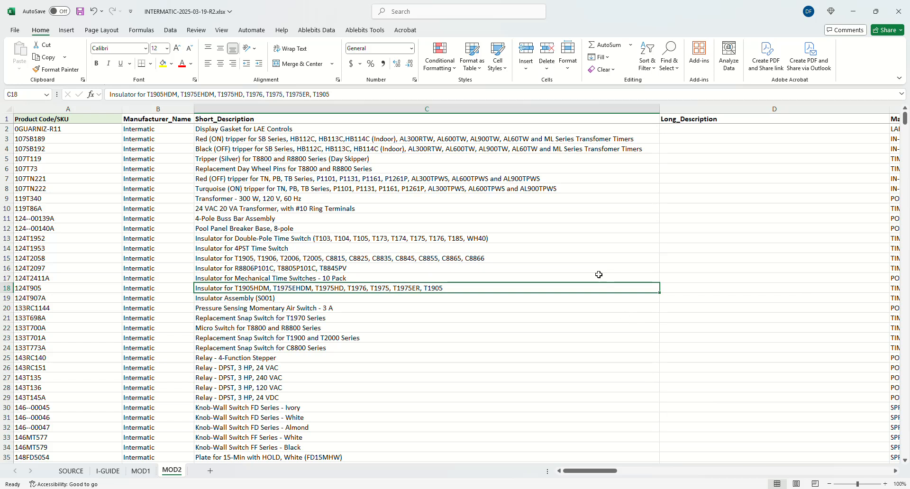
pyautogui.moveTo(583, 474); pyautogui.dragTo(59, 430)
pyautogui.hotkey('alt', 'Tab')
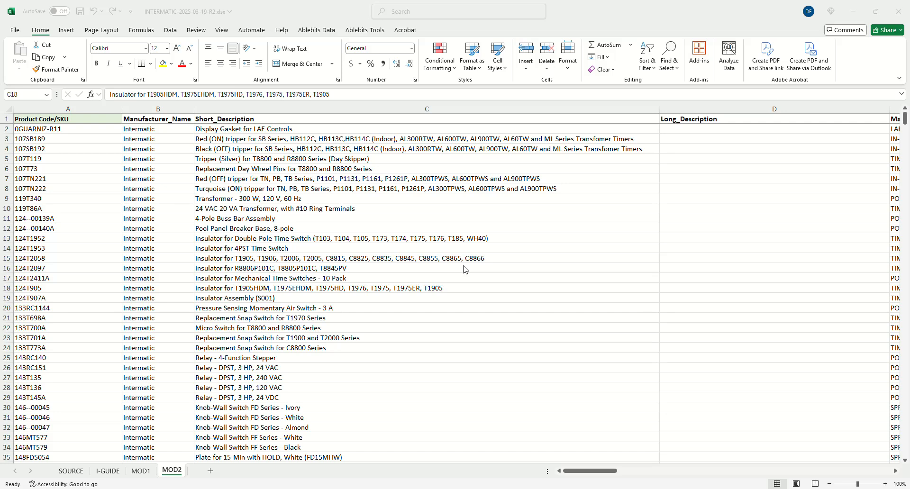
pyautogui.click(45, 118)
pyautogui.click(44, 118)
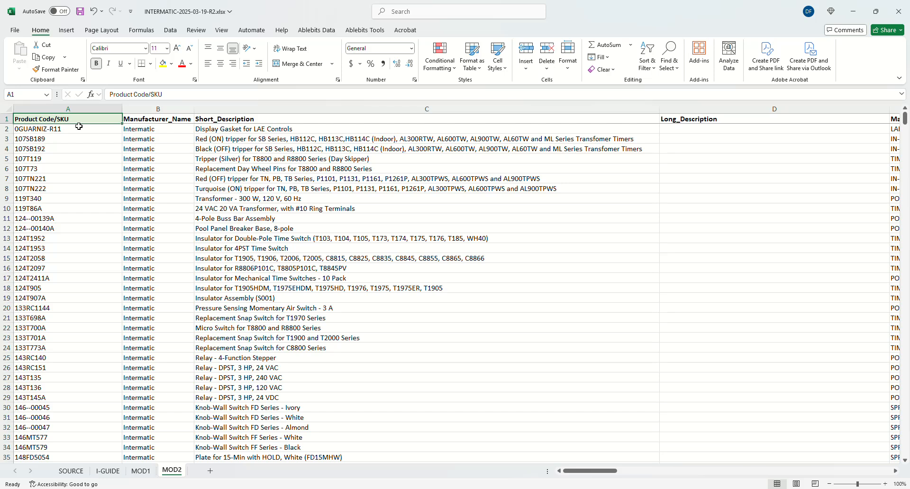
# Replace the Manufacturer_Name header in MOD2 cell B1 with the Brand Name field copied from the I-GUIDE sheet.
pyautogui.click(183, 119)
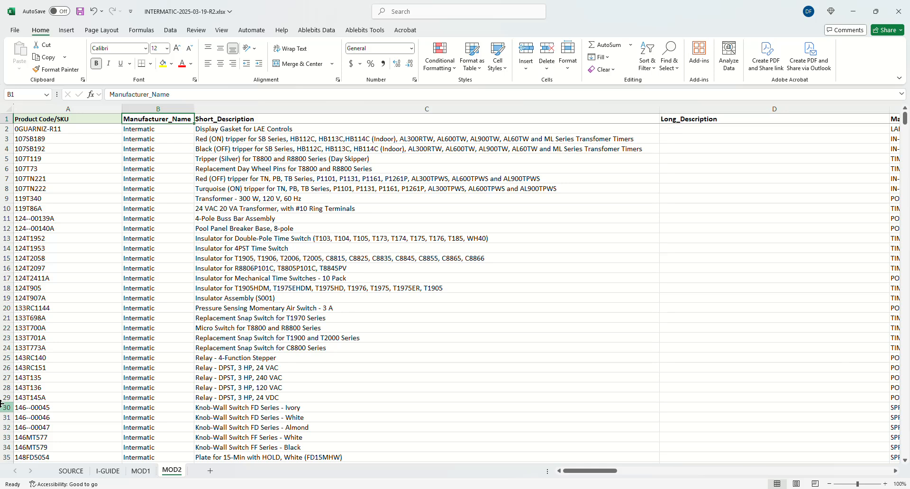
pyautogui.click(103, 473)
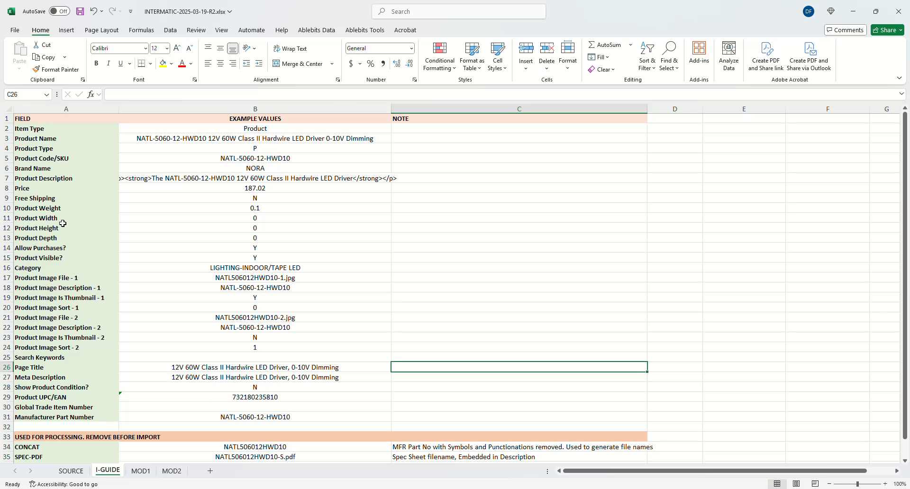
pyautogui.click(46, 168)
pyautogui.hotkey('ctrl', 'c')
pyautogui.click(172, 471)
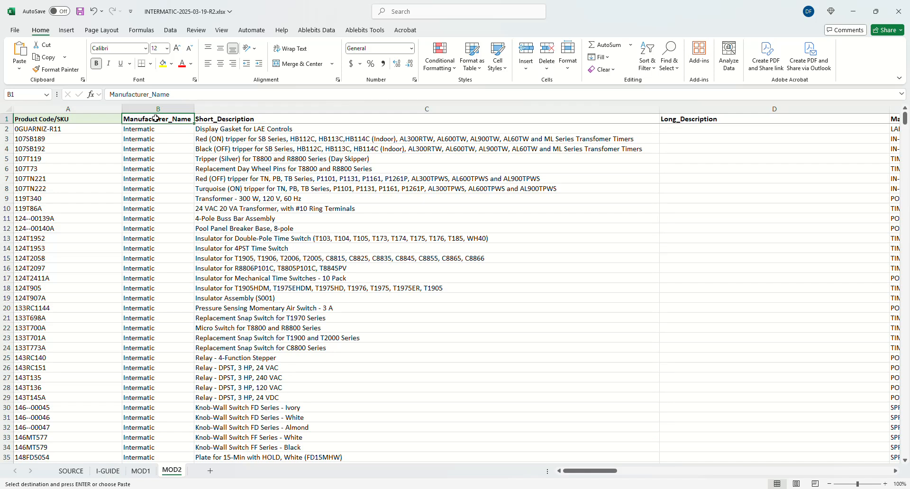
pyautogui.hotkey('ctrl', 'v')
pyautogui.click(179, 232)
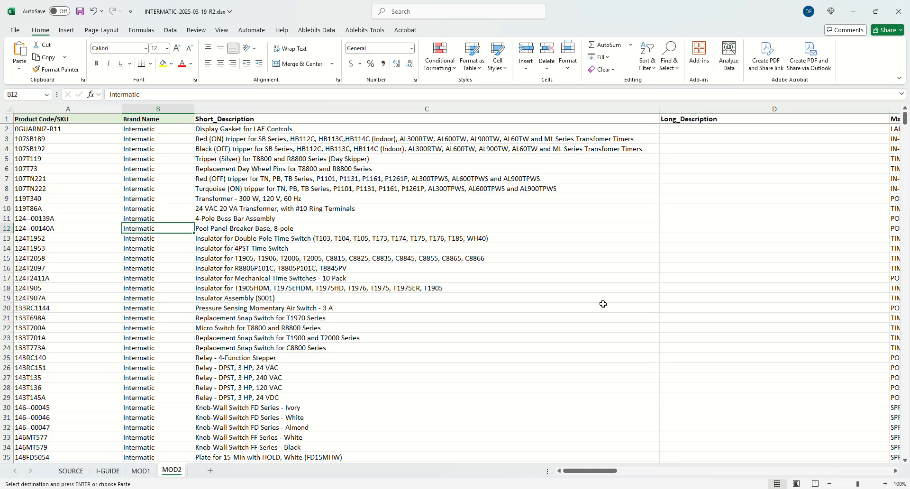
# Delete the Order_Qty, LIST, TRADE, DIST and MASTER columns from the MOD2 sheet, keeping MAP as the only price column.
pyautogui.moveTo(593, 471); pyautogui.dragTo(893, 477)
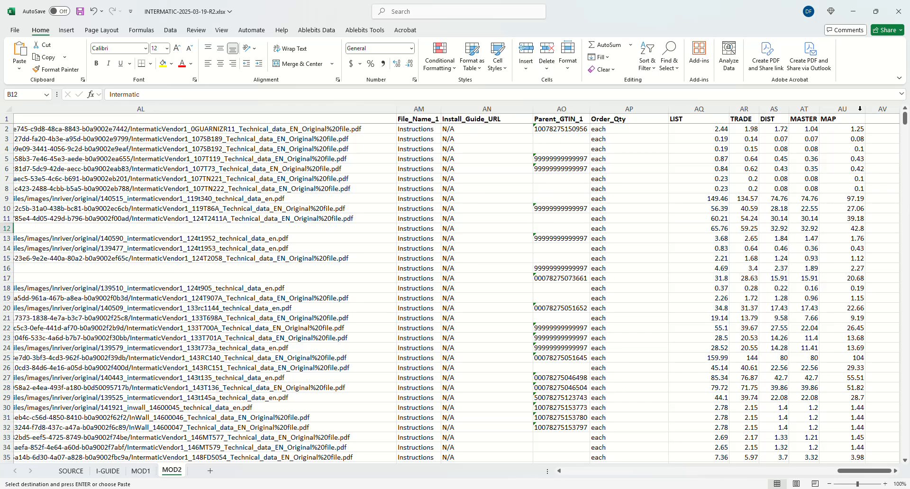
pyautogui.click(854, 105)
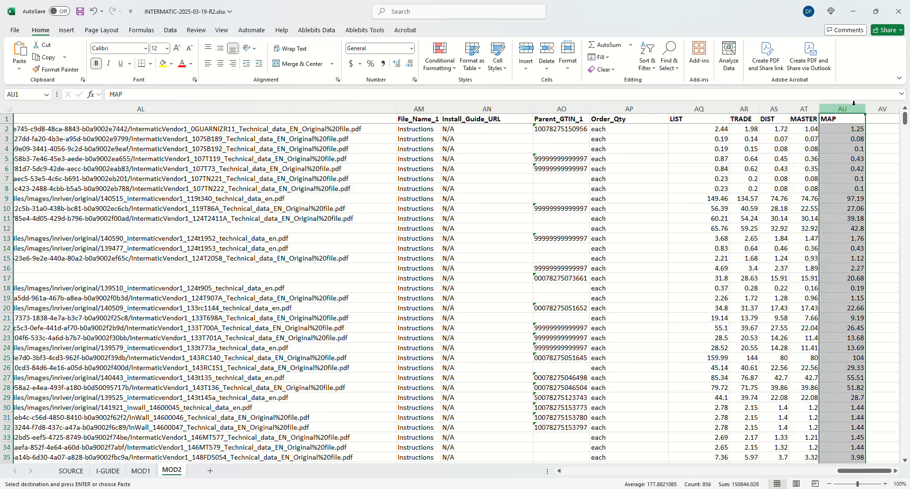
pyautogui.click(700, 109)
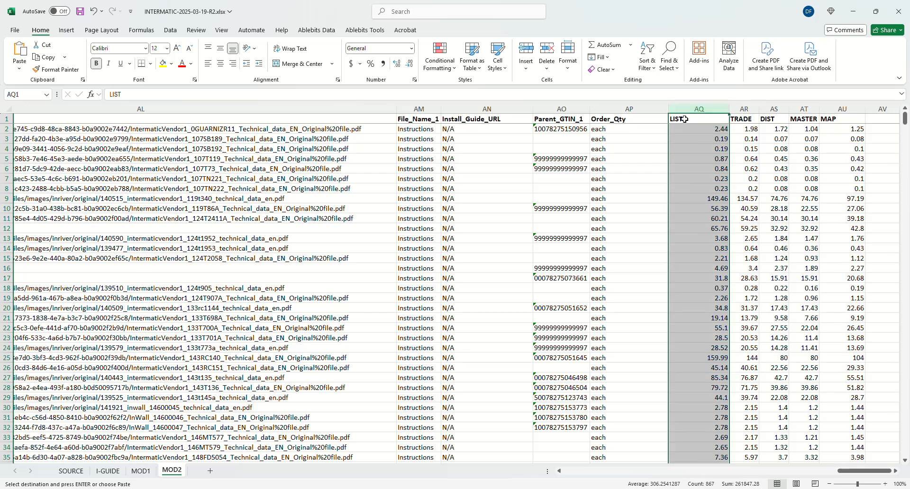
pyautogui.moveTo(902, 121); pyautogui.dragTo(890, 26)
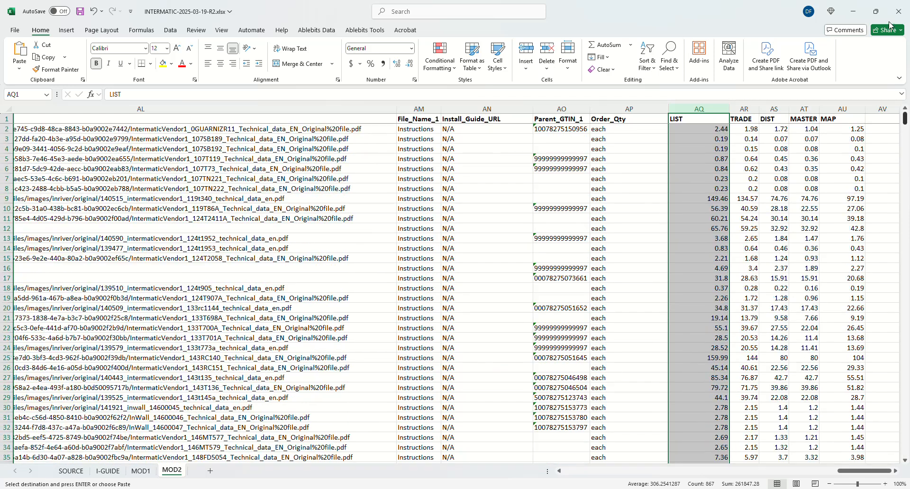
pyautogui.click(643, 108)
pyautogui.moveTo(644, 108); pyautogui.dragTo(804, 108)
pyautogui.rightClick(727, 187)
pyautogui.click(749, 280)
pyautogui.click(721, 268)
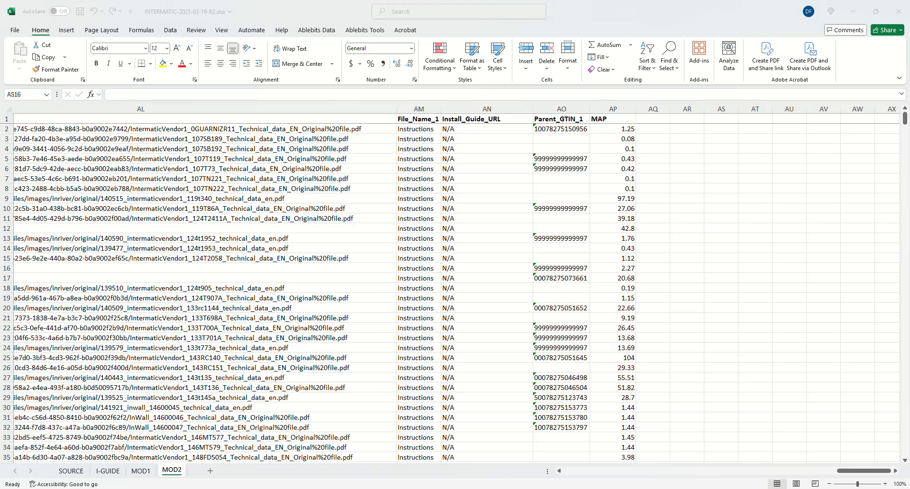
# Review the UPC column and the other columns of MOD2, and bring the UPC scripts folder window briefly into view.
pyautogui.click(859, 471)
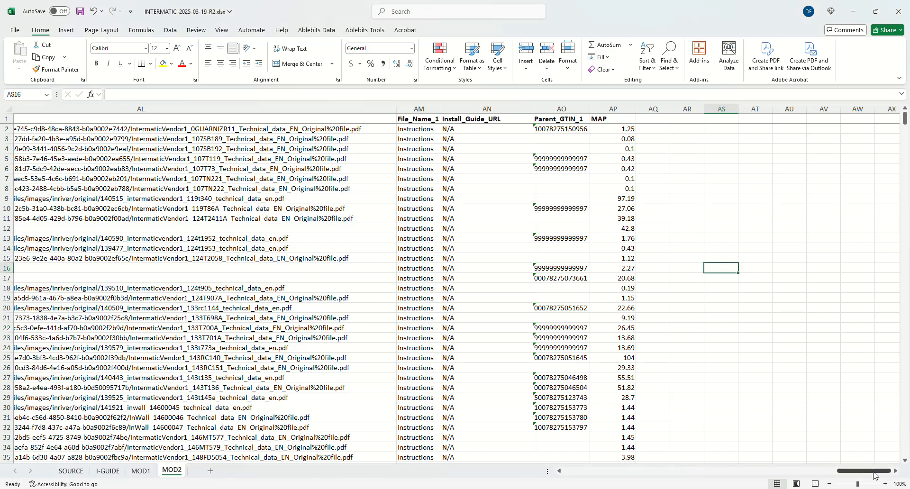
pyautogui.moveTo(850, 473)
pyautogui.mouseDown()
pyautogui.moveTo(858, 479)
pyautogui.moveTo(647, 460)
pyautogui.mouseUp()
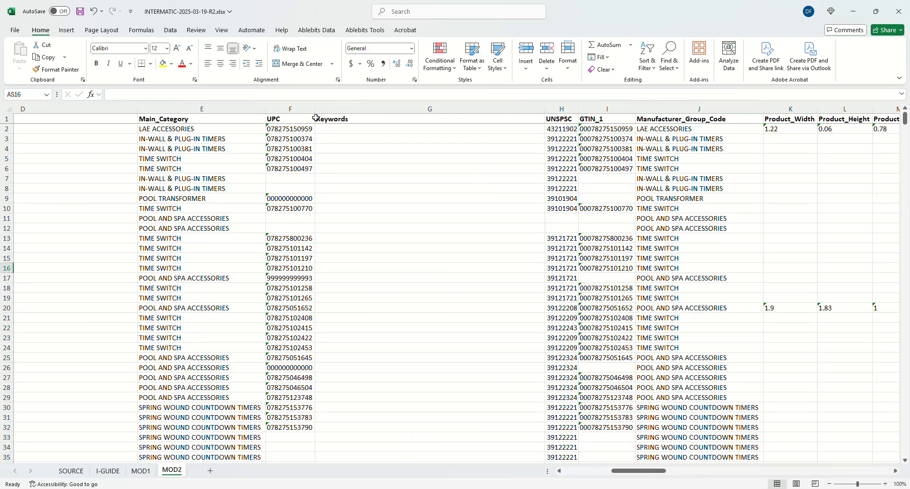
pyautogui.click(295, 130)
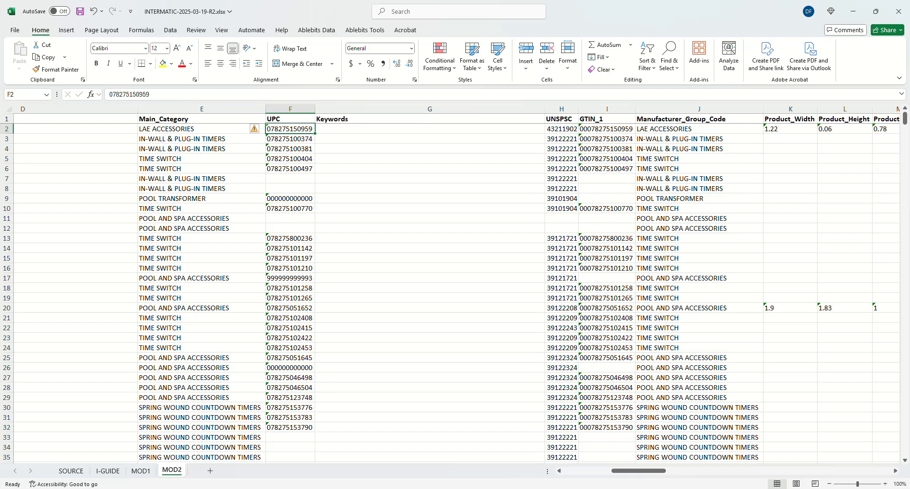
pyautogui.moveTo(661, 471); pyautogui.dragTo(650, 471)
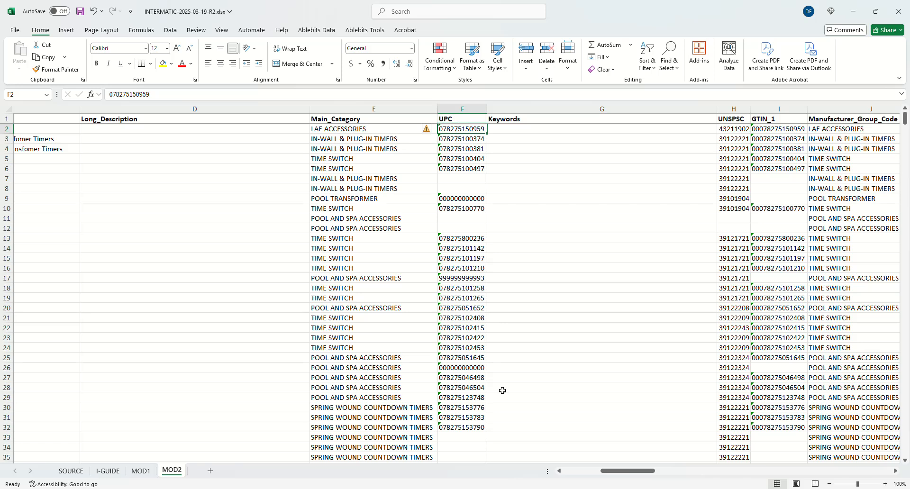
pyautogui.moveTo(641, 473); pyautogui.dragTo(886, 469)
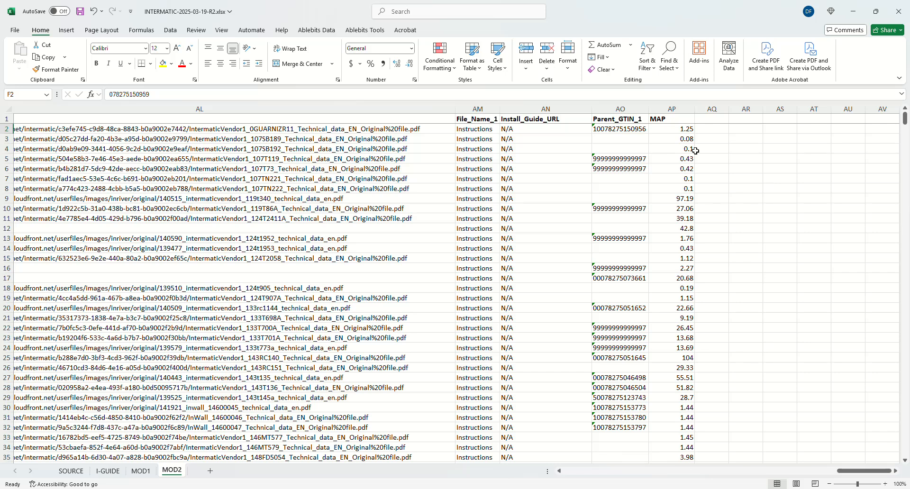
pyautogui.moveTo(875, 476); pyautogui.dragTo(628, 480)
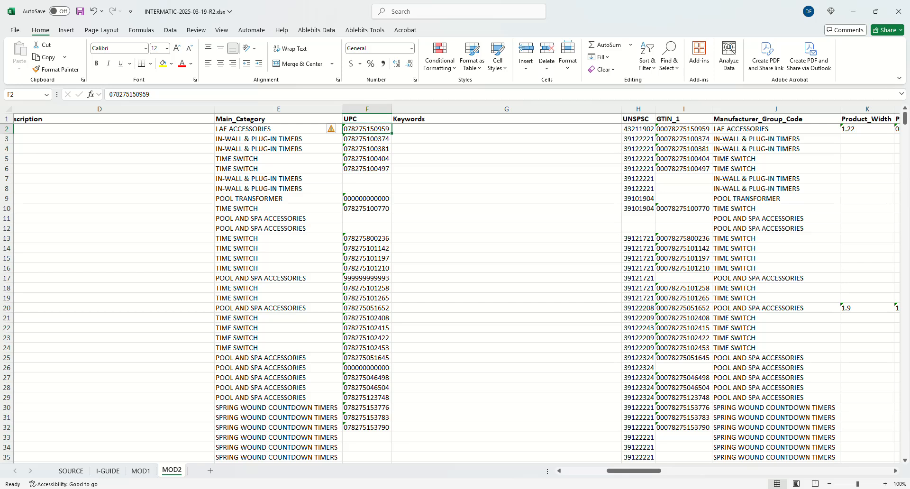
pyautogui.moveTo(909, 72); pyautogui.dragTo(673, 120)
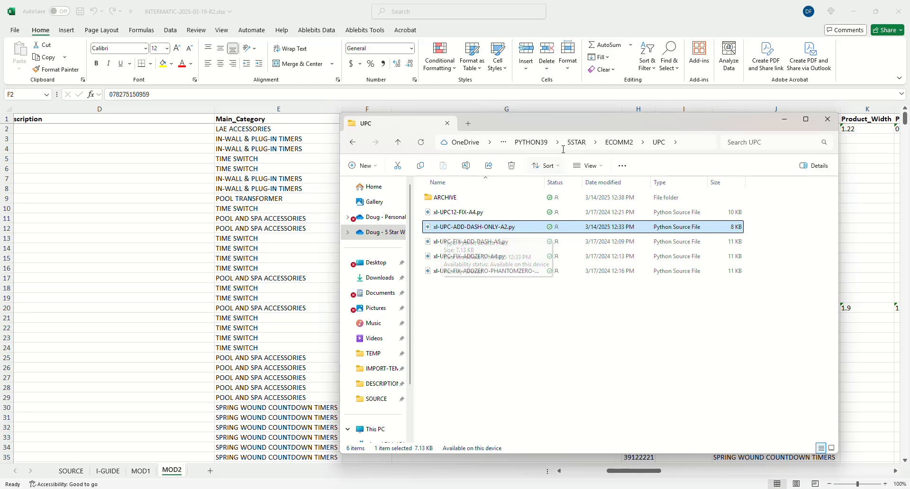
pyautogui.moveTo(569, 125); pyautogui.dragTo(909, 94)
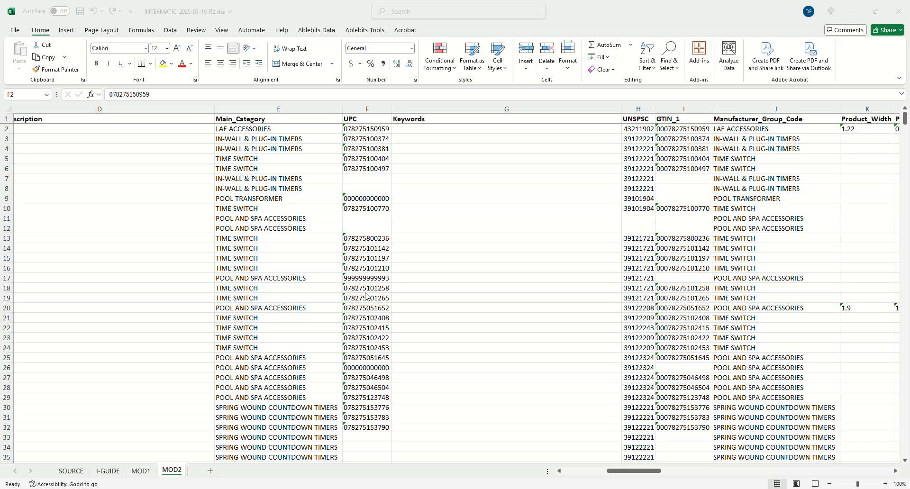
# Format the whole UPC column in MOD2 as Text and check several of its UPC cells.
pyautogui.click(361, 105)
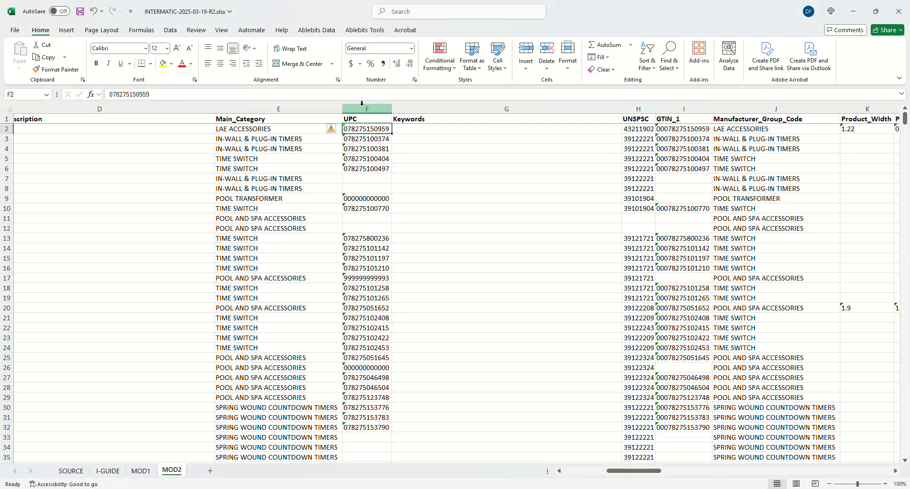
pyautogui.click(362, 104)
pyautogui.rightClick(362, 104)
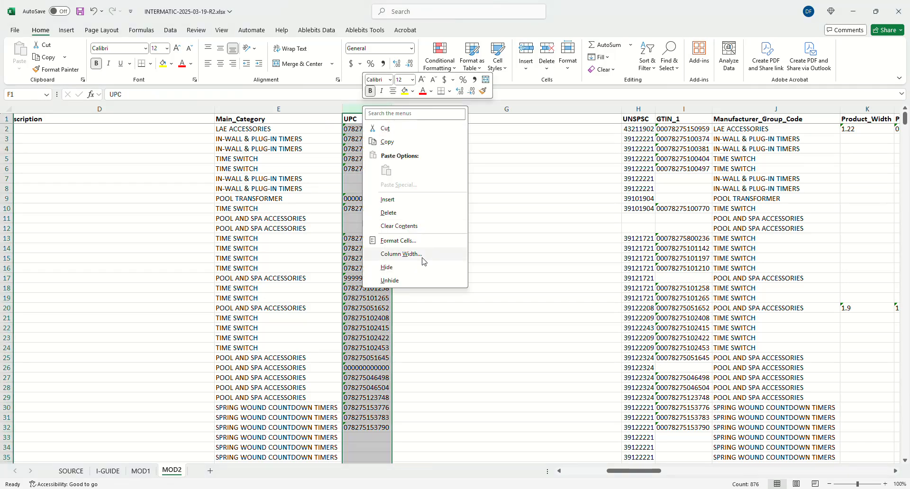
pyautogui.click(426, 242)
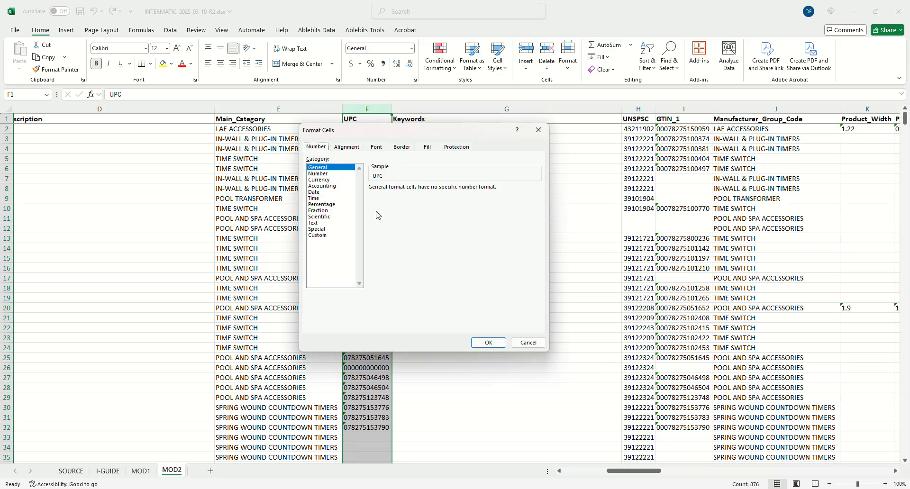
pyautogui.click(317, 223)
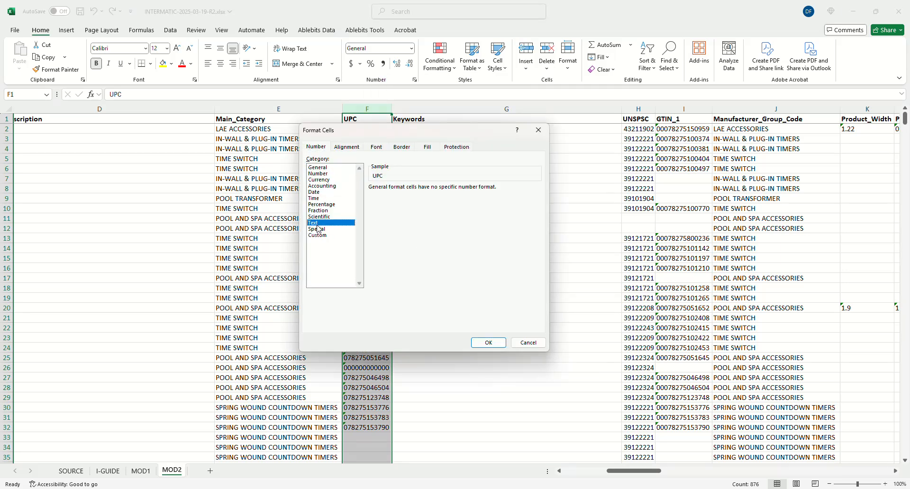
pyautogui.click(491, 344)
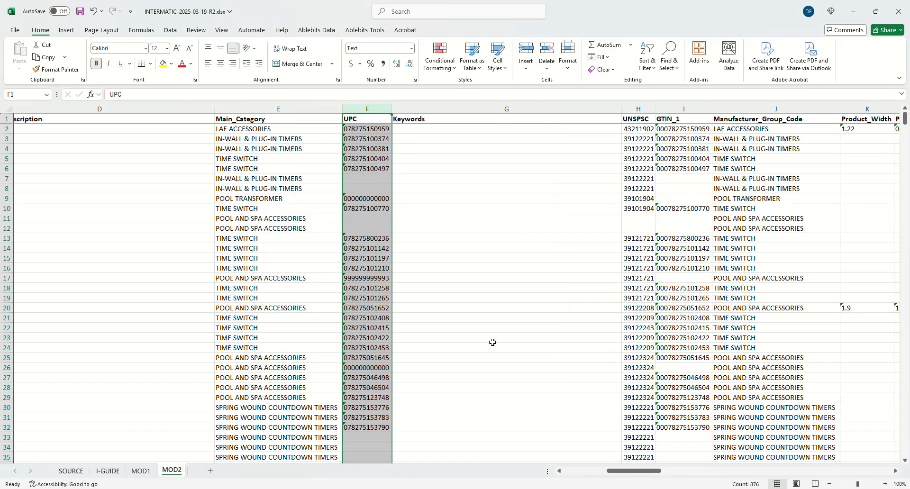
pyautogui.click(477, 212)
pyautogui.click(374, 168)
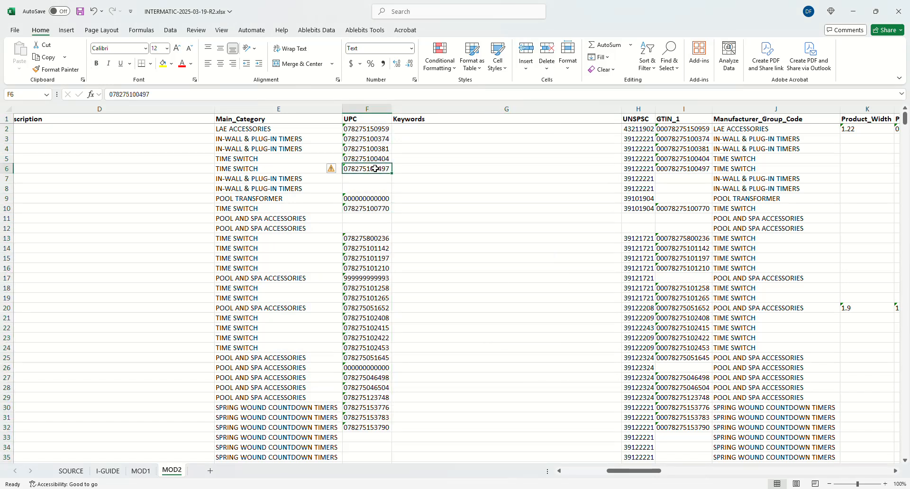
pyautogui.click(371, 158)
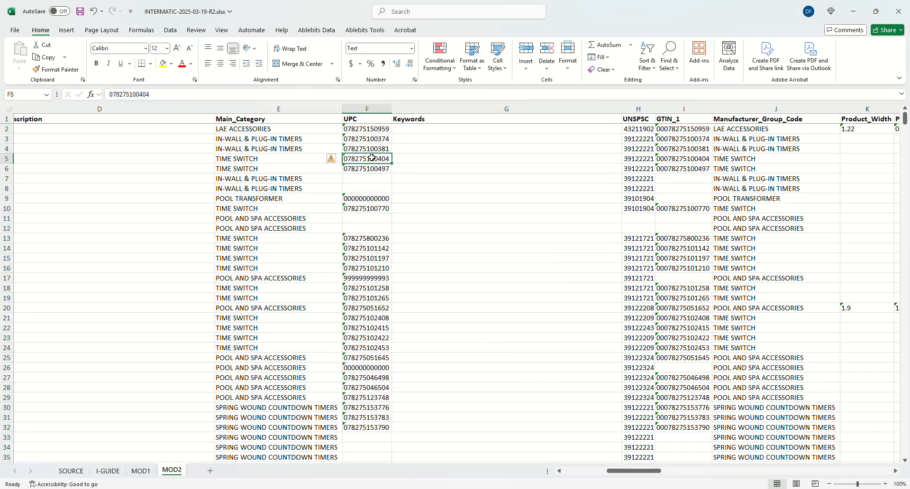
pyautogui.click(373, 130)
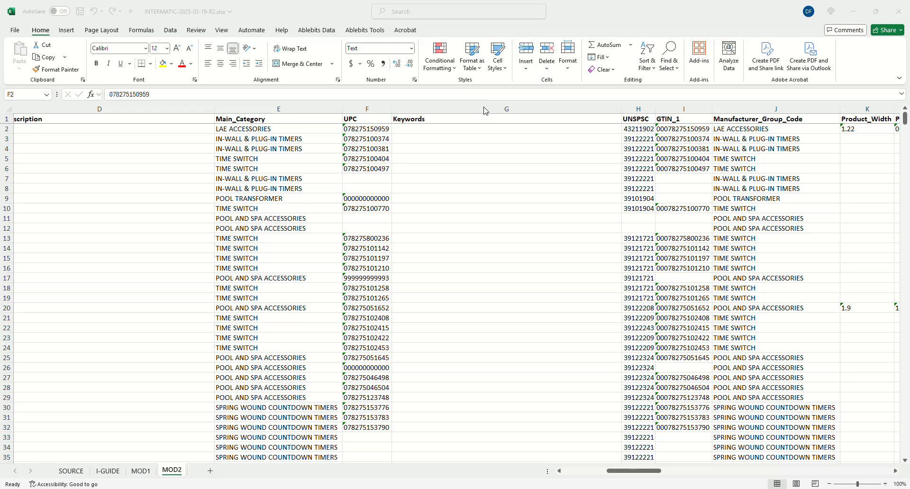
# Bring the BC PRODUCT IMPORT V2 note into view over MOD2 and read its general column order and naming section.
pyautogui.moveTo(634, 470); pyautogui.dragTo(590, 471)
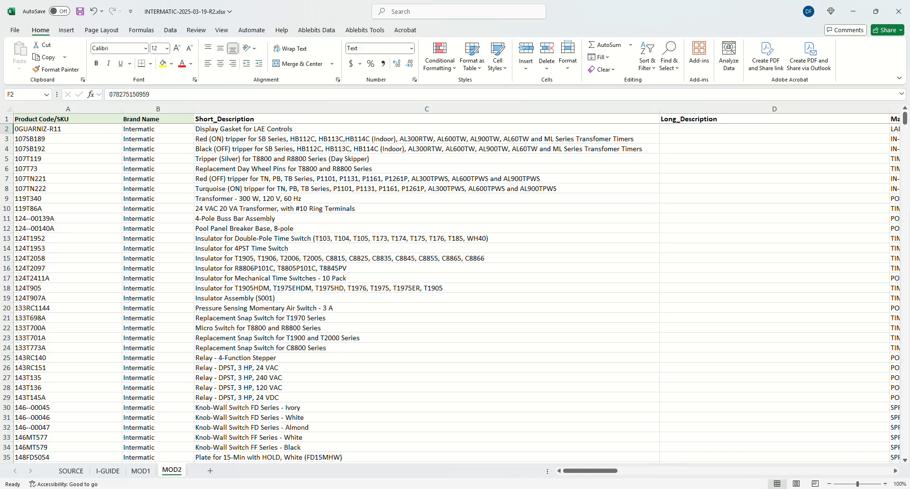
pyautogui.moveTo(909, 17); pyautogui.dragTo(594, 33)
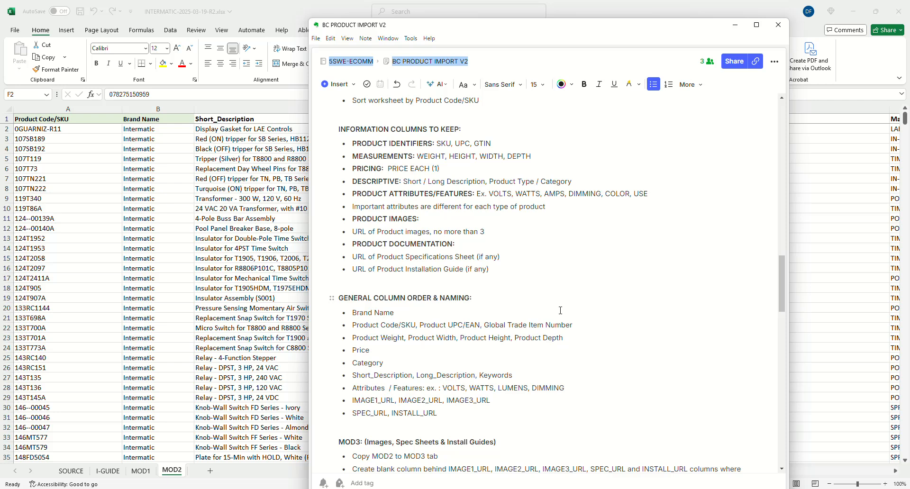
pyautogui.click(483, 299)
pyautogui.scroll(-2, 493, 303)
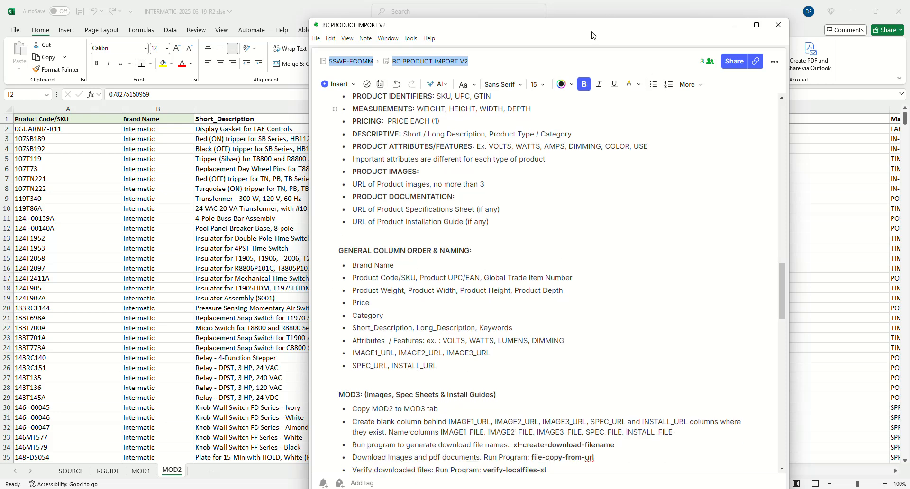
pyautogui.moveTo(586, 32); pyautogui.dragTo(495, 0)
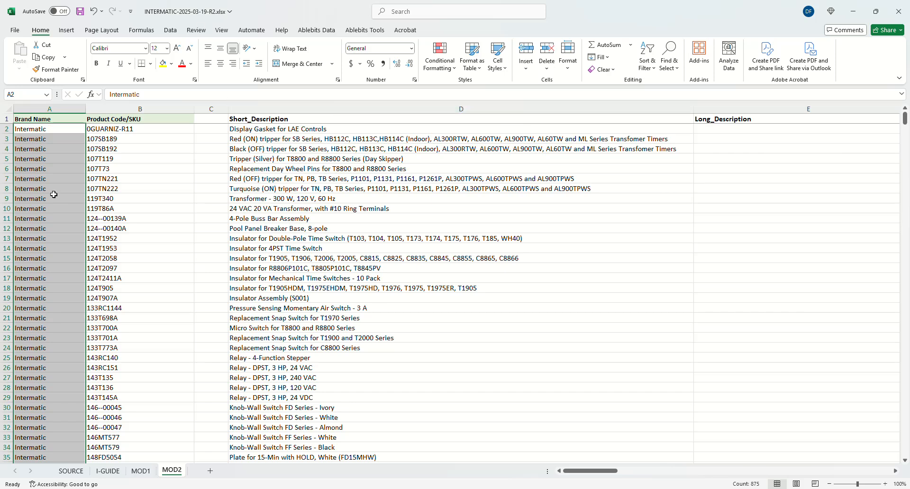
# Convert the Brand Name values in column A of MOD2 to upper case with the Ablebits Change Case tool.
pyautogui.click(300, 32)
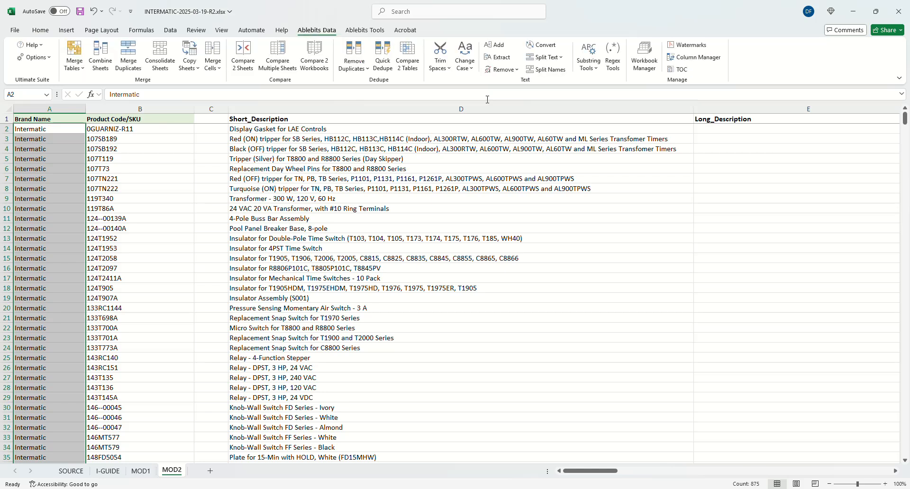
pyautogui.click(465, 60)
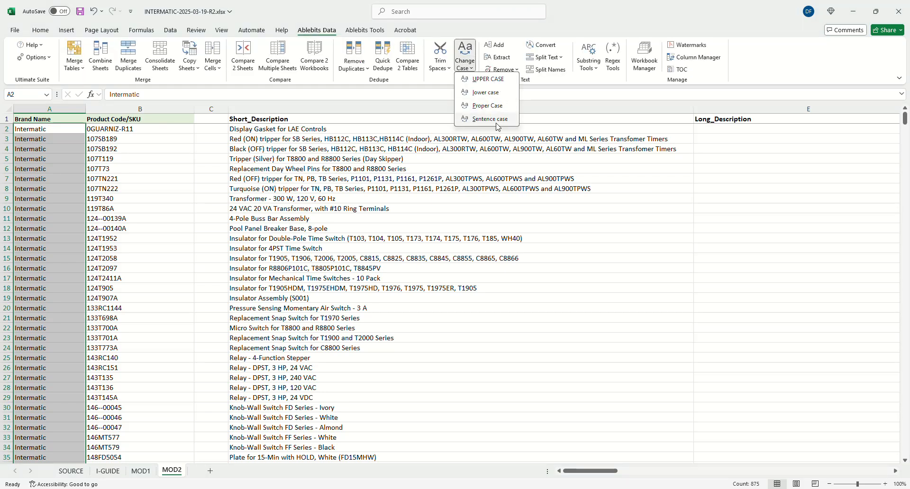
pyautogui.click(497, 79)
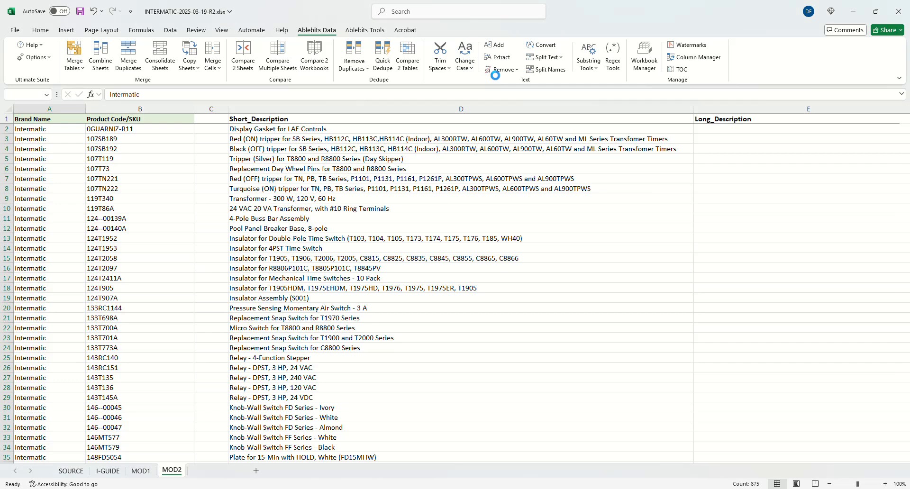
pyautogui.click(487, 271)
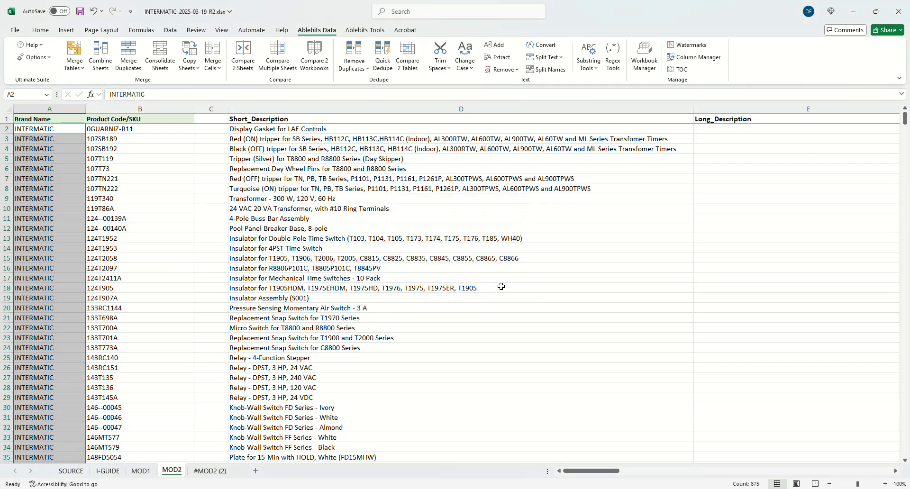
# Consult the import note again and delete the empty column C beside Product Code/SKU in MOD2.
pyautogui.hotkey('alt', 'Tab')
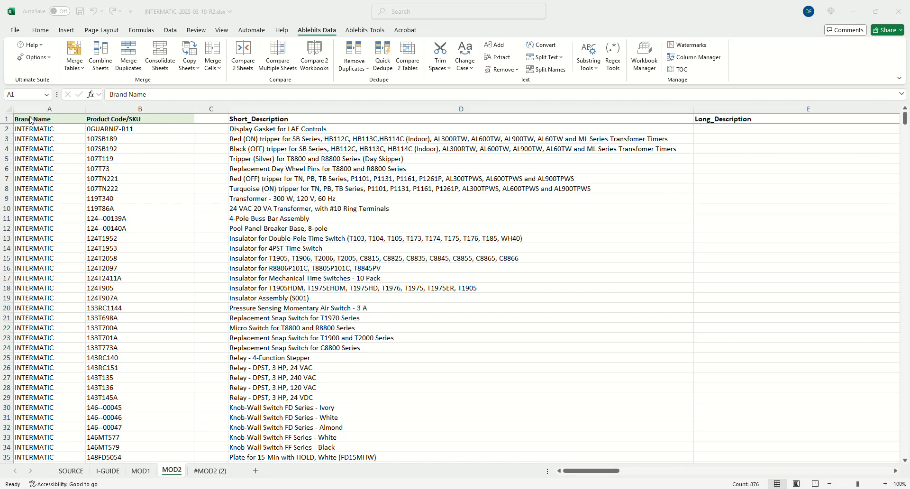
pyautogui.hotkey('alt', 'Tab')
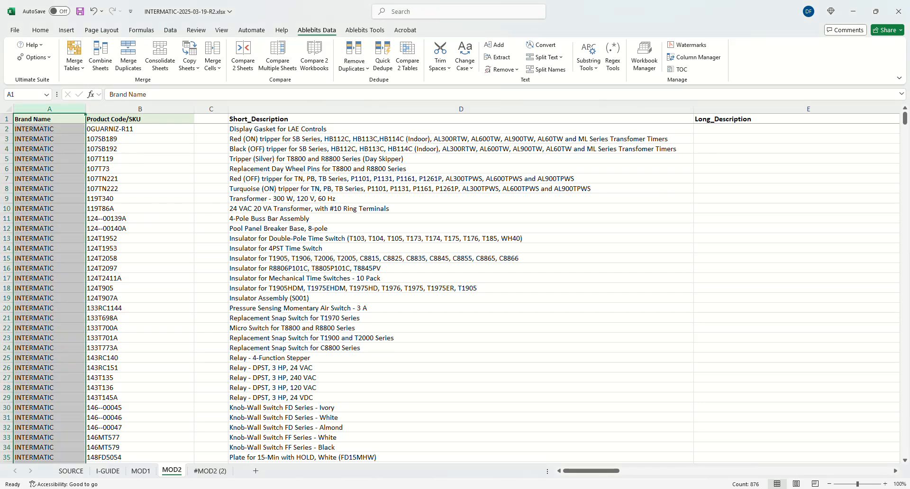
pyautogui.hotkey('alt', 'Tab')
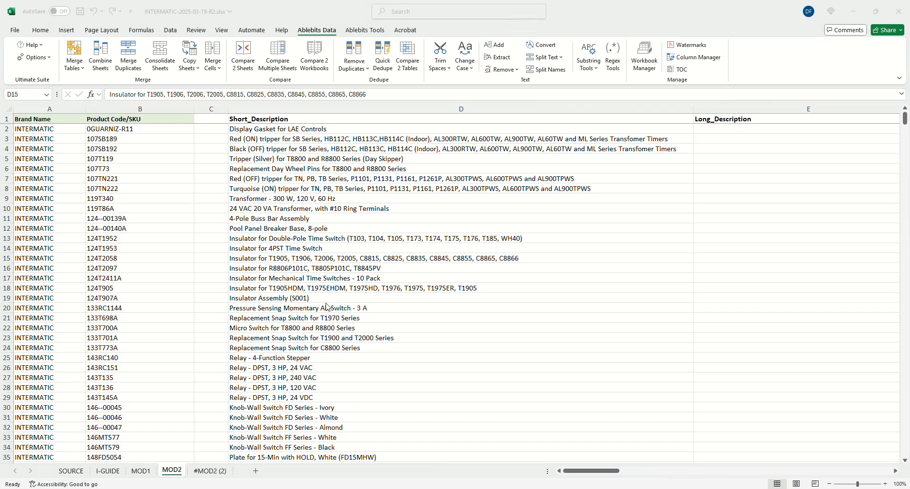
pyautogui.click(212, 111)
pyautogui.click(211, 110)
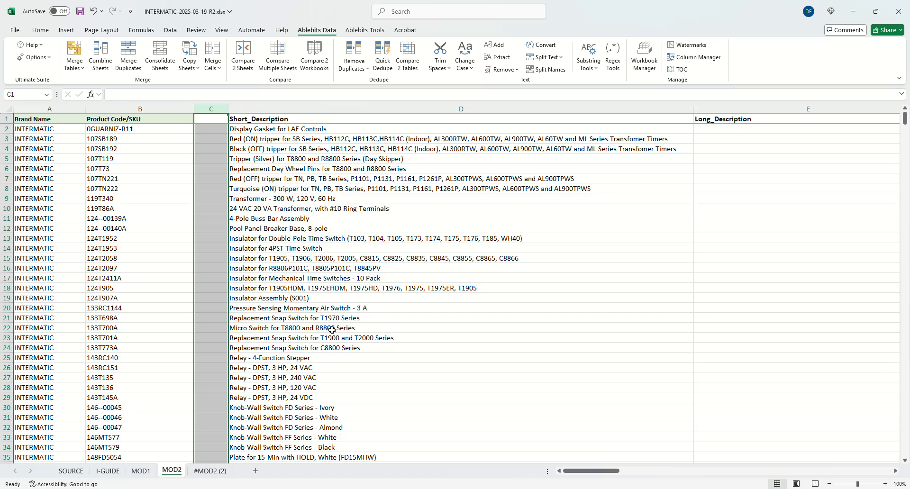
pyautogui.click(212, 120)
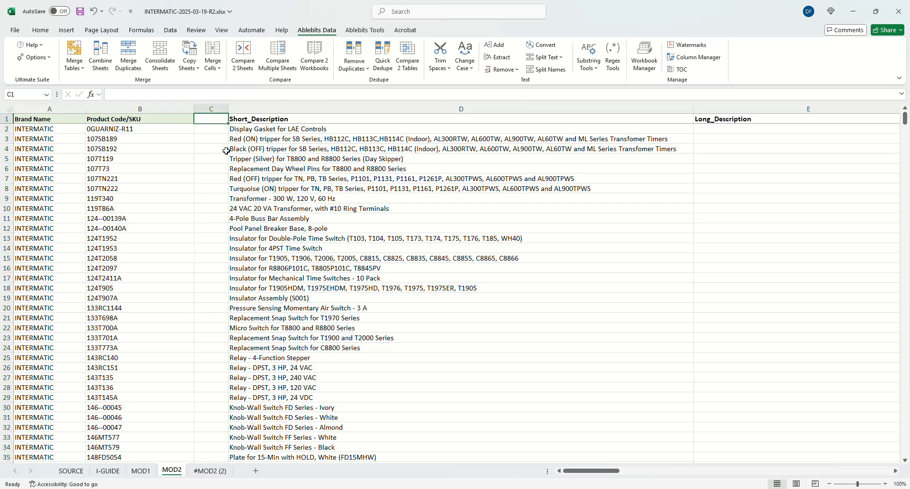
pyautogui.click(212, 109)
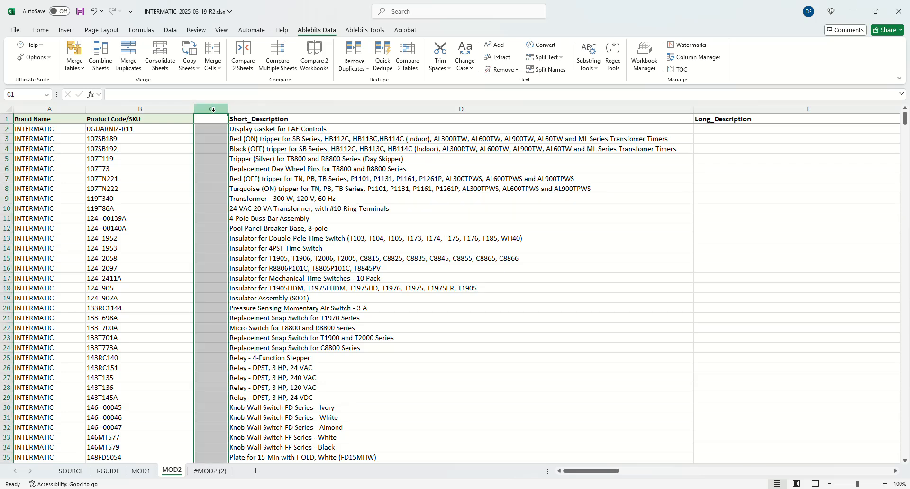
pyautogui.rightClick(214, 111)
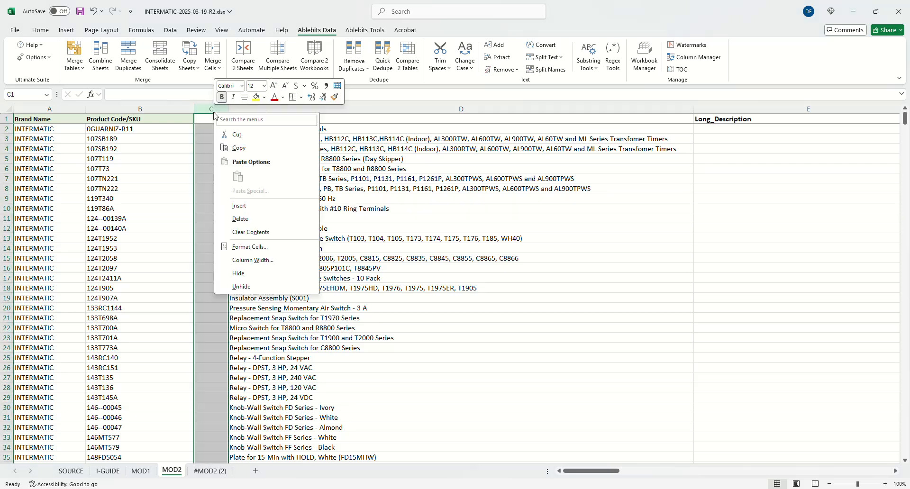
pyautogui.click(282, 226)
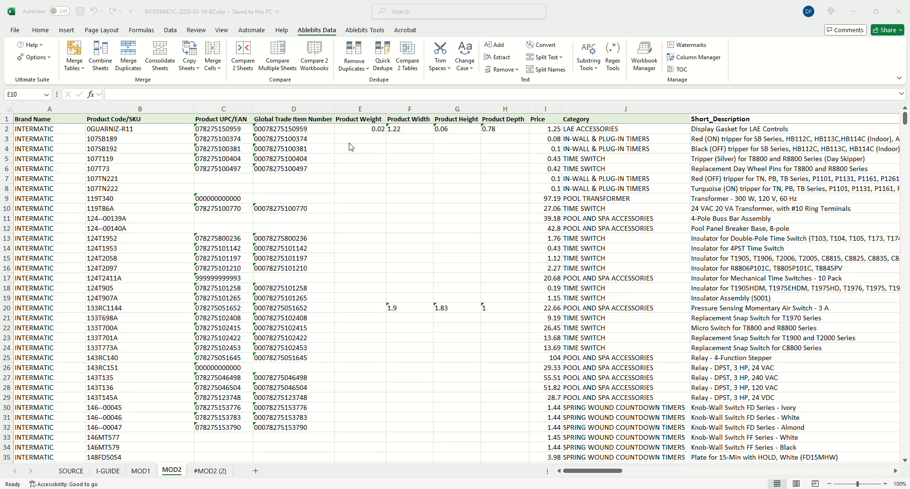
# Review the reordered MOD2 columns from Brand Name across to the image and spec sheet URL columns.
pyautogui.click(40, 110)
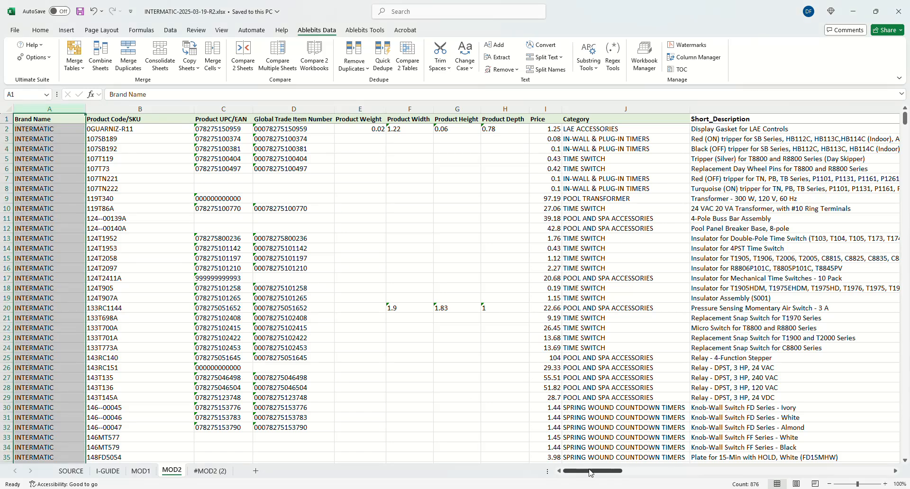
pyautogui.moveTo(593, 471)
pyautogui.mouseDown()
pyautogui.moveTo(608, 471)
pyautogui.moveTo(594, 470)
pyautogui.mouseUp()
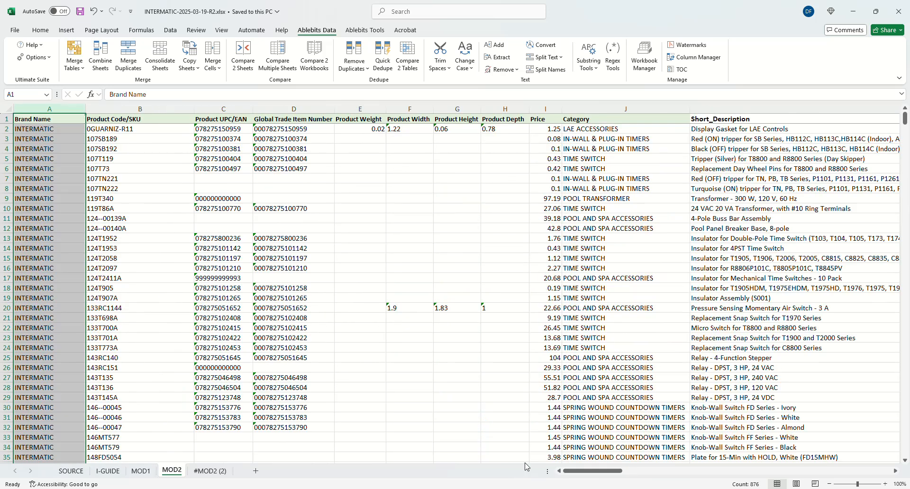
pyautogui.click(454, 121)
pyautogui.click(368, 121)
pyautogui.moveTo(606, 470); pyautogui.dragTo(851, 471)
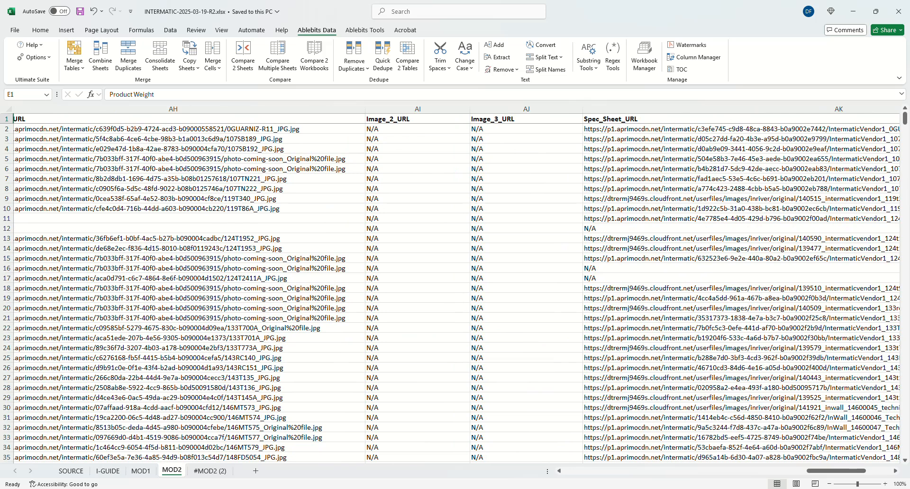
pyautogui.moveTo(806, 471); pyautogui.dragTo(501, 472)
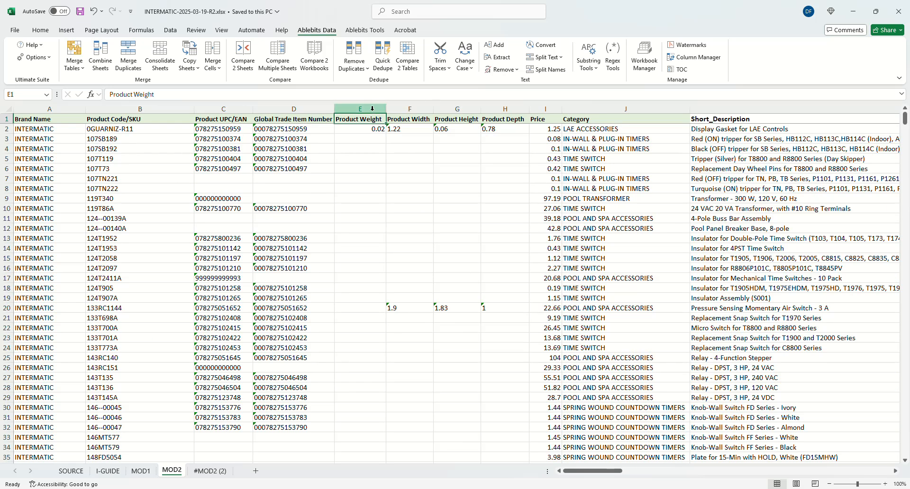
# Highlight the Product Weight through Price columns in MOD2 and examine the rest of the sheet through Install_Guide_URL.
pyautogui.moveTo(372, 109); pyautogui.dragTo(548, 121)
pyautogui.rightClick(474, 181)
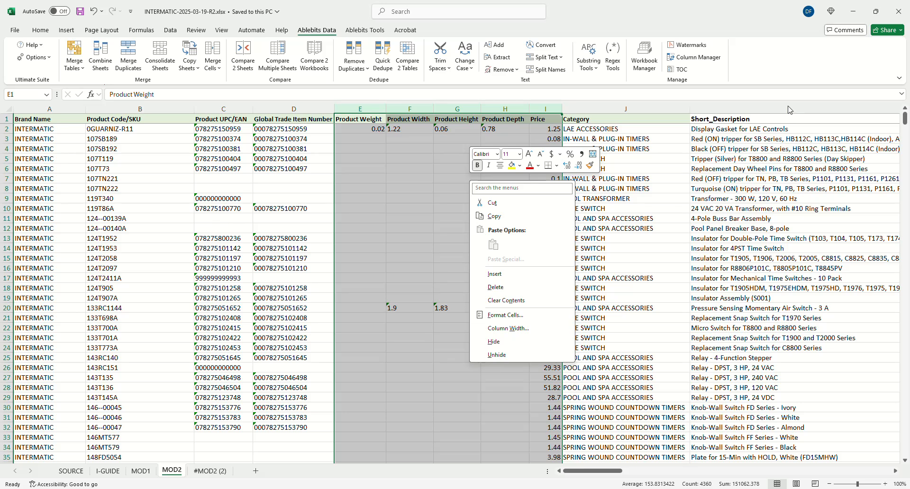
pyautogui.click(738, 27)
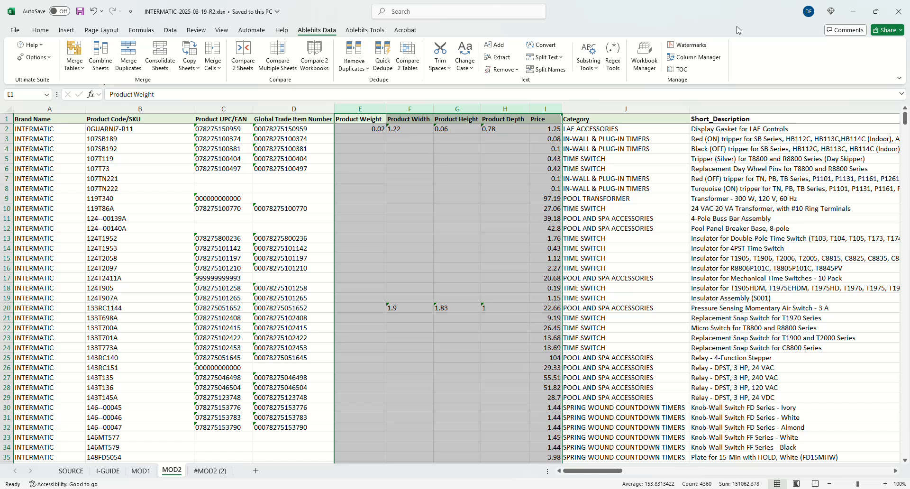
pyautogui.click(459, 177)
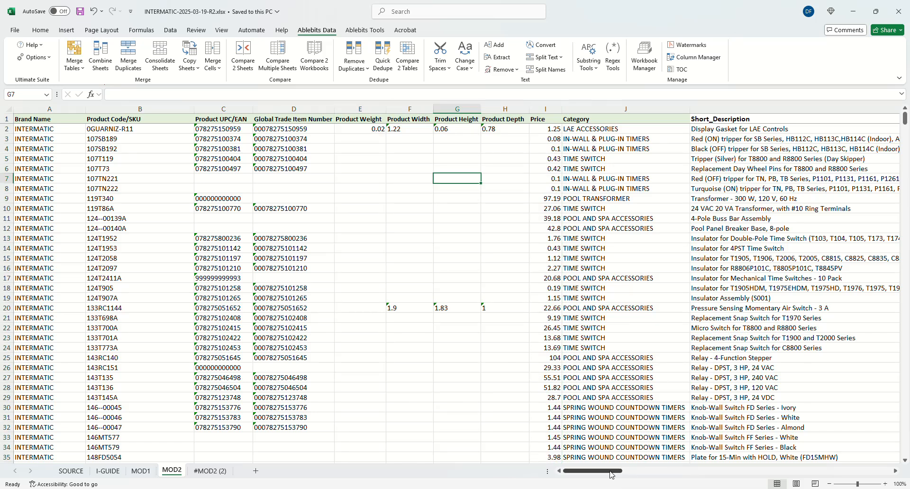
pyautogui.moveTo(610, 474); pyautogui.dragTo(898, 453)
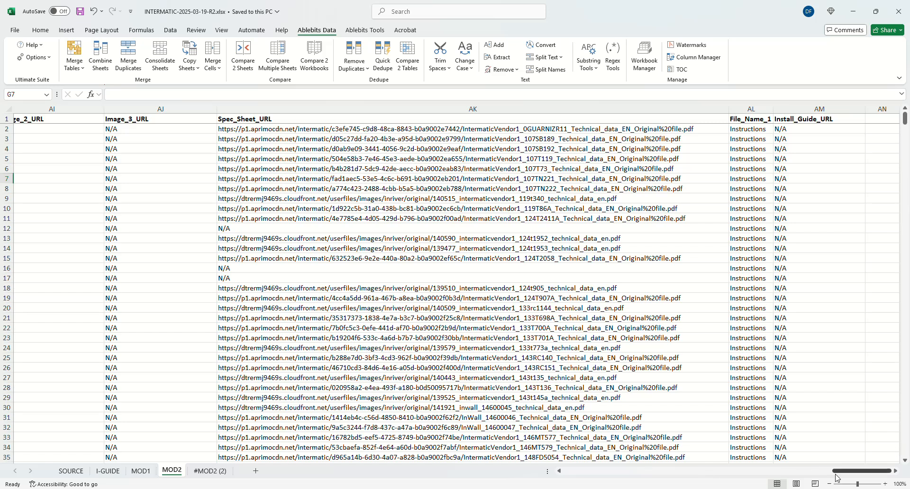
pyautogui.moveTo(846, 473); pyautogui.dragTo(561, 484)
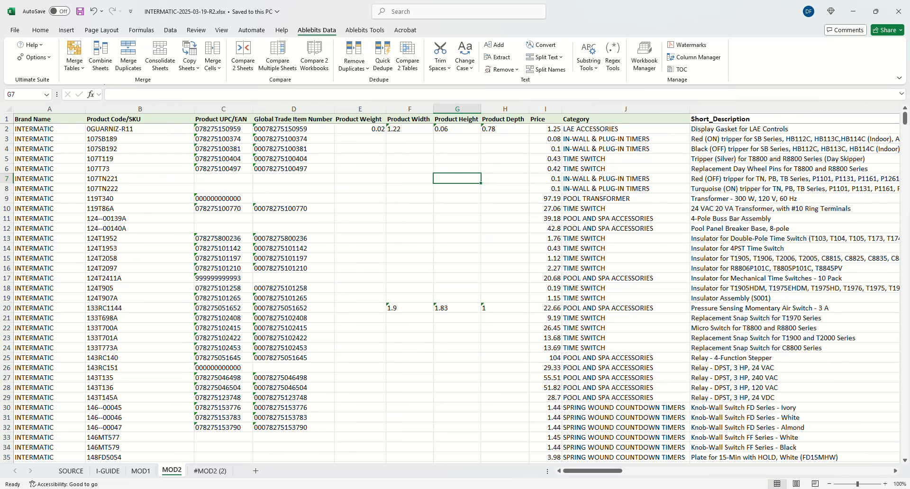
# Compare the column layout of the MOD2 sheet with that of the #MOD2 (2) copy.
pyautogui.click(204, 473)
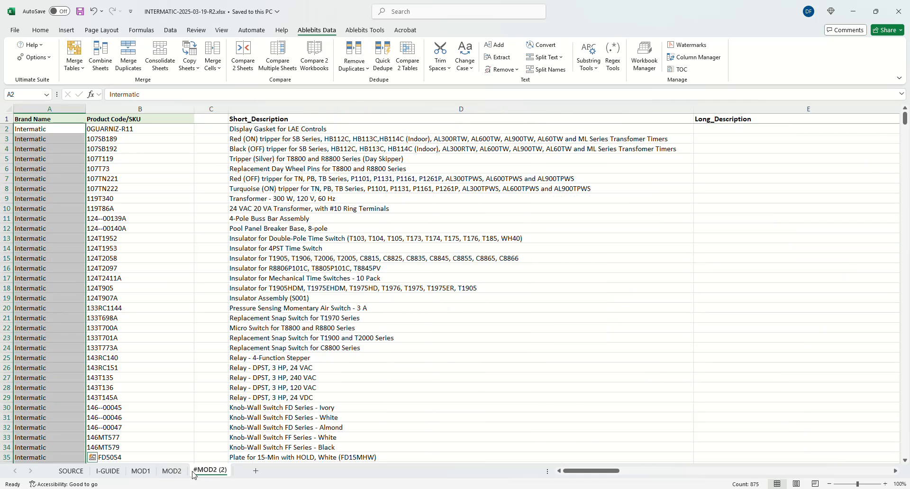
pyautogui.click(175, 473)
pyautogui.click(207, 473)
pyautogui.click(176, 471)
pyautogui.click(218, 474)
pyautogui.rightClick(218, 474)
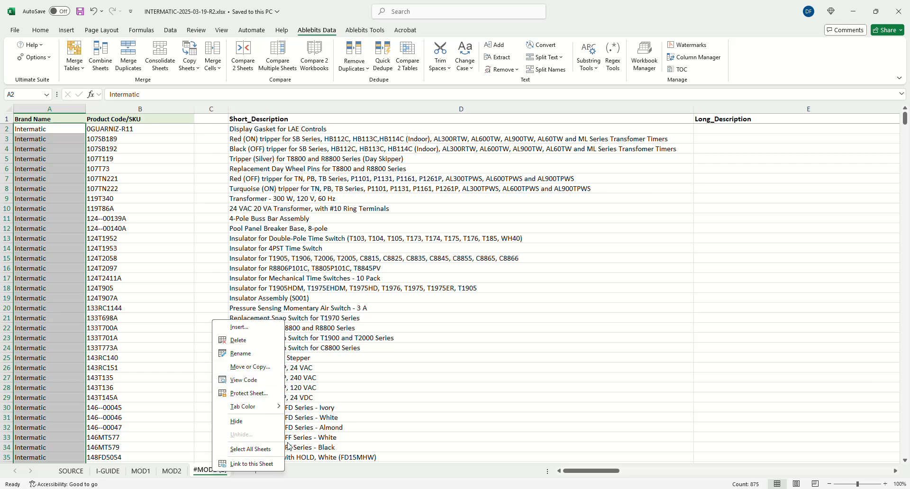
pyautogui.click(555, 346)
# Delete the #MOD2 (2) sheet permanently and save the workbook.
pyautogui.click(176, 471)
pyautogui.click(210, 470)
pyautogui.rightClick(212, 470)
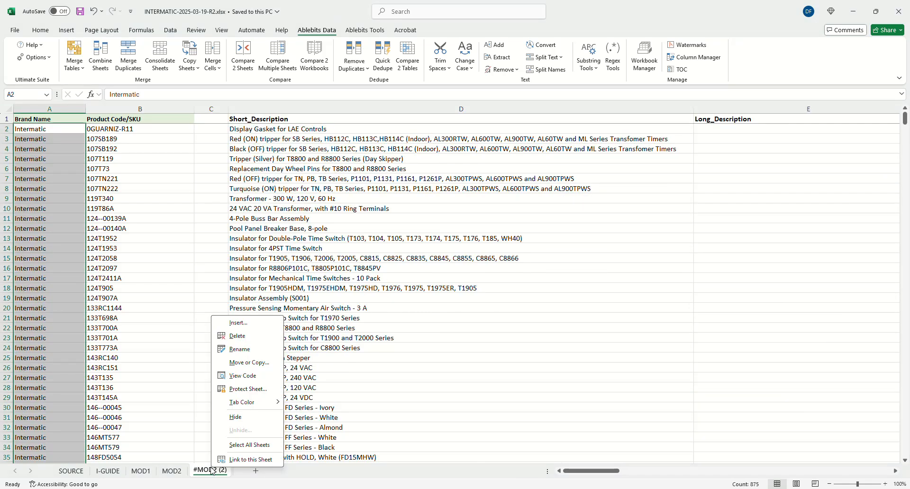
pyautogui.click(268, 337)
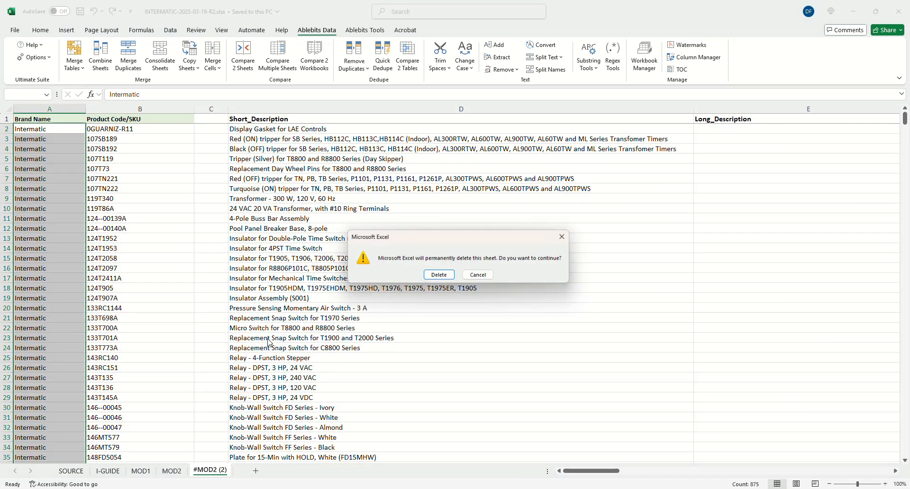
pyautogui.click(439, 276)
pyautogui.moveTo(608, 473); pyautogui.dragTo(609, 473)
pyautogui.click(80, 11)
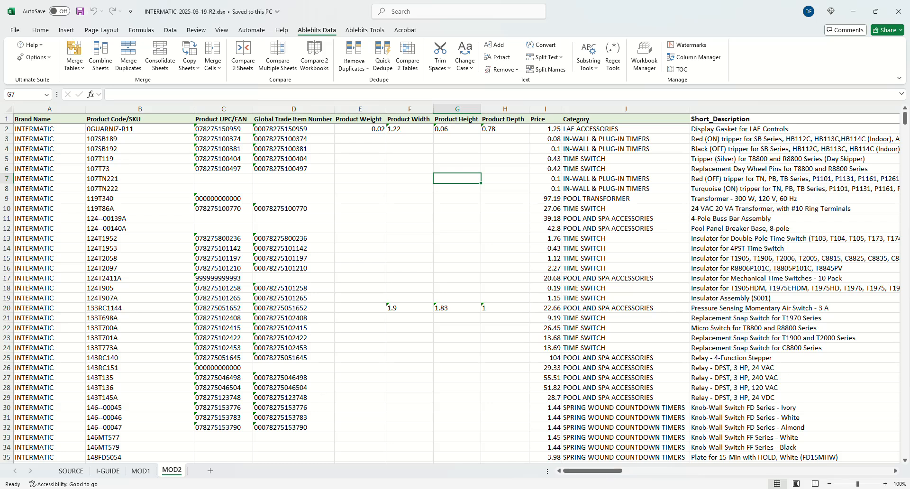